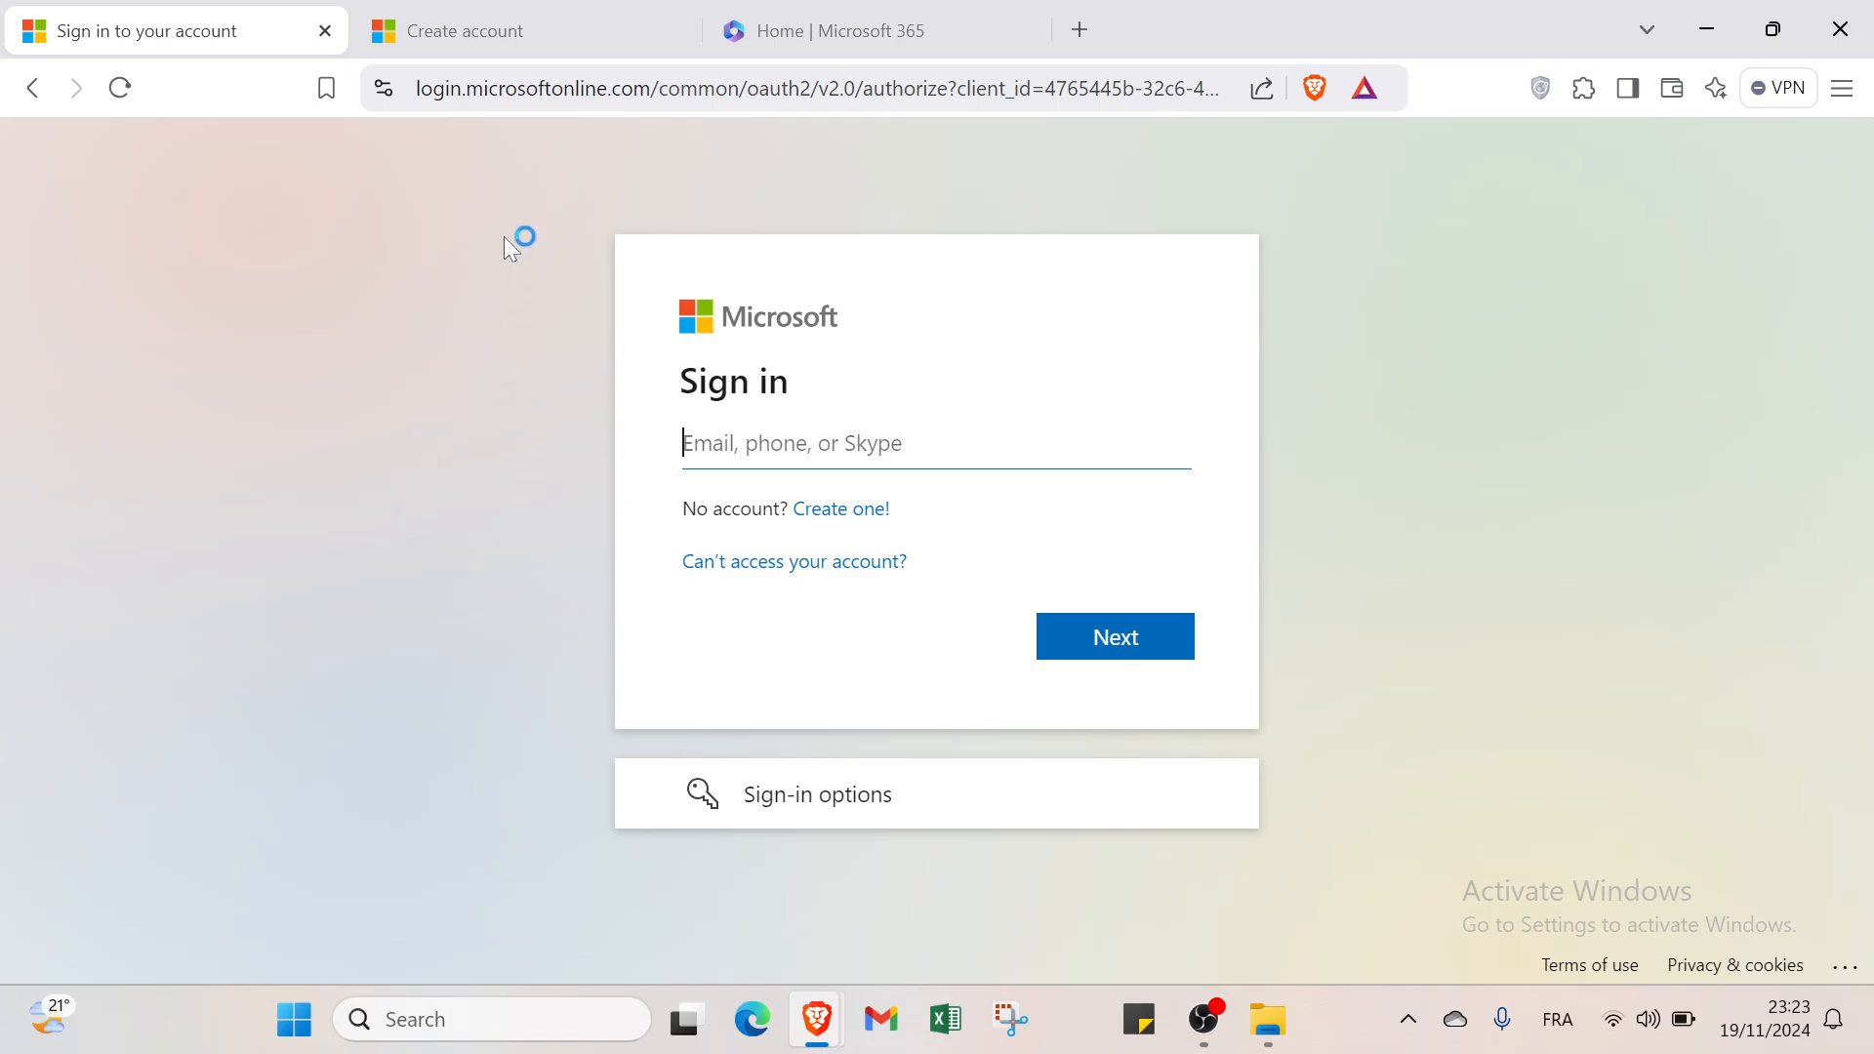
Step: View the Microsoft sign-in and account creation pages and bring up the Microsoft 365 home page
{"action": "left_click", "coordinate": [479, 39]}
{"action": "left_click", "coordinate": [267, 22]}
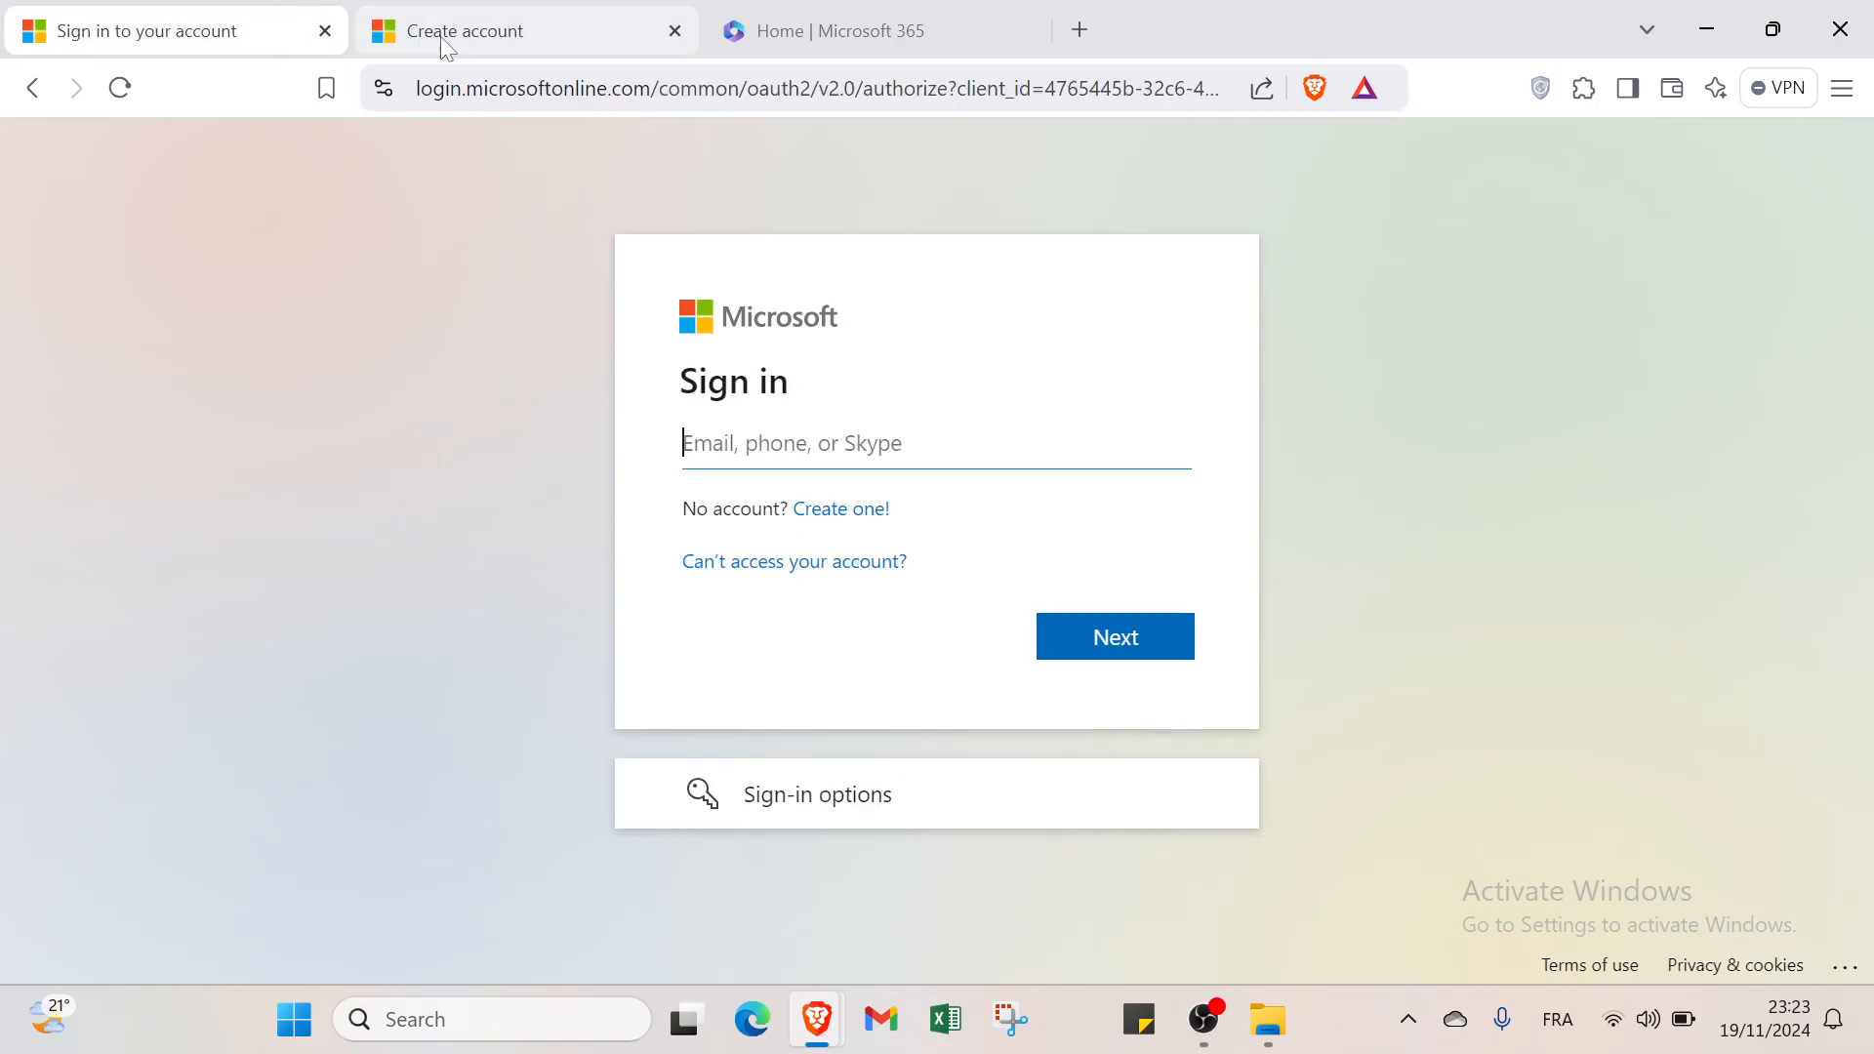
{"action": "left_click", "coordinate": [439, 39]}
{"action": "left_click", "coordinate": [217, 33]}
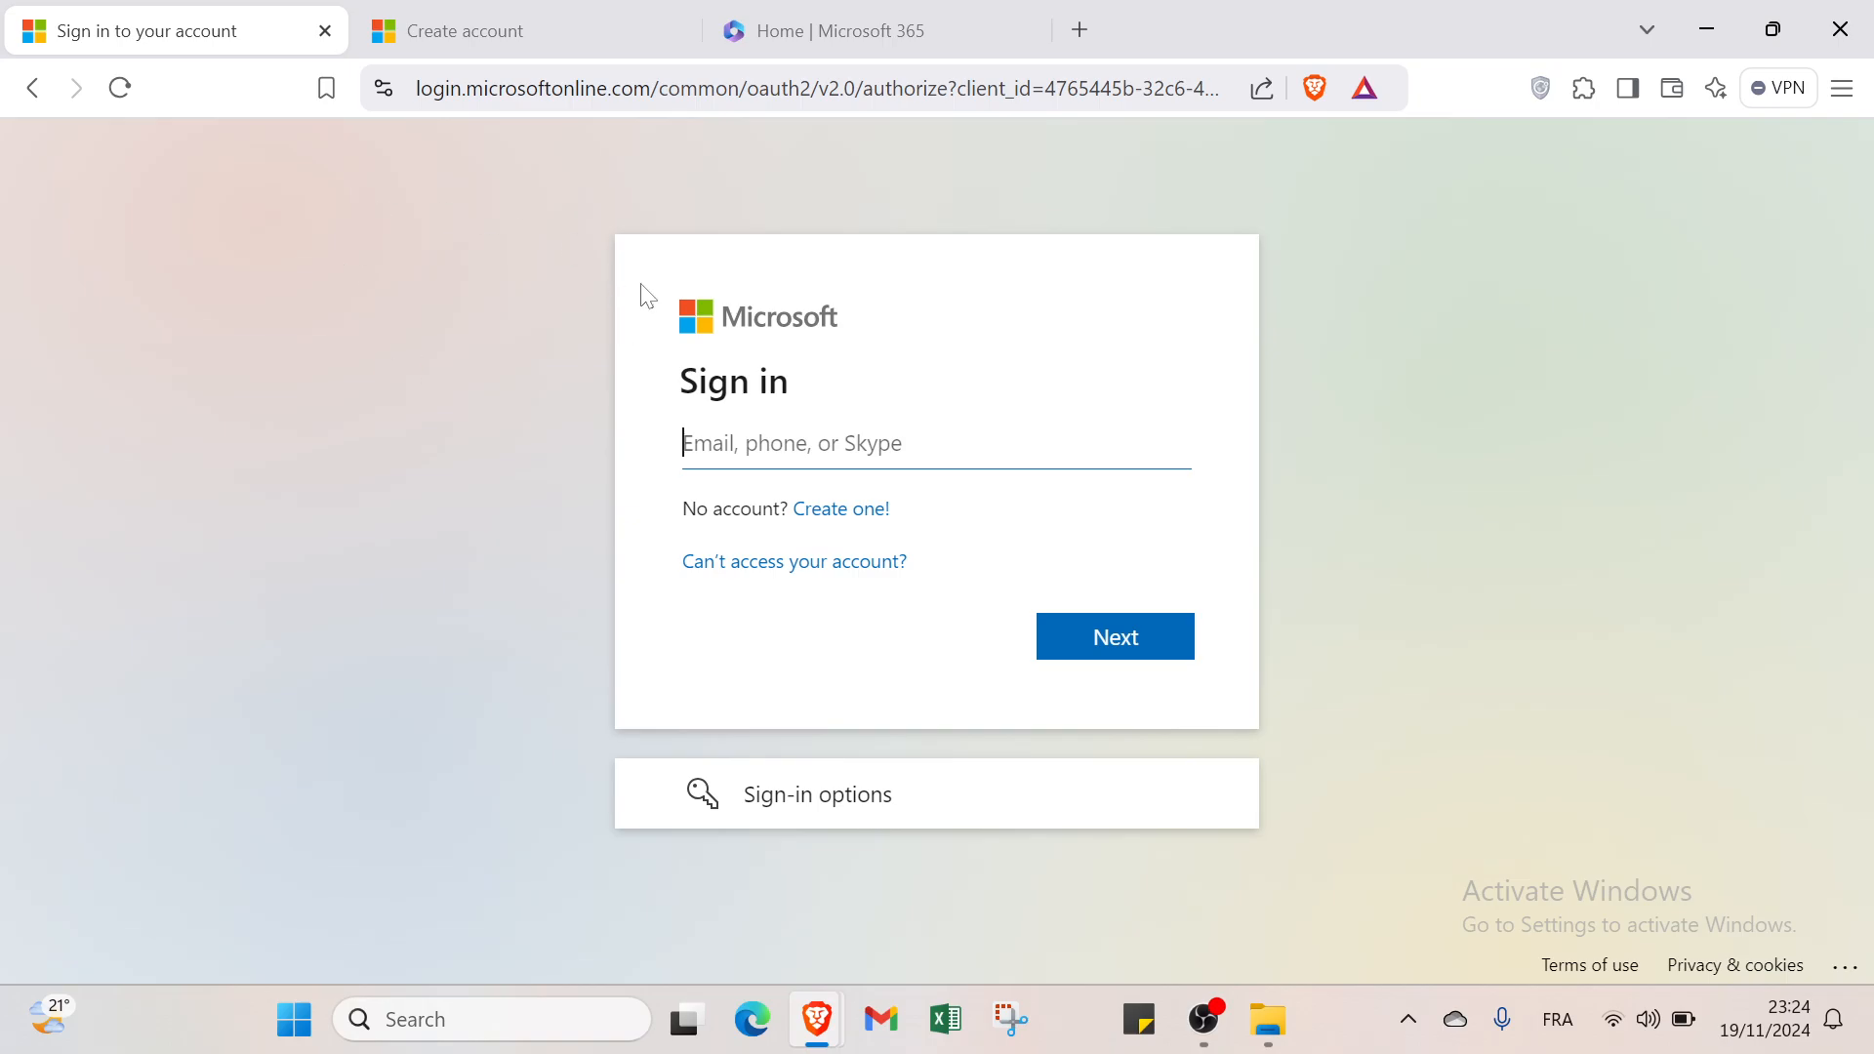
{"action": "left_click", "coordinate": [867, 27]}
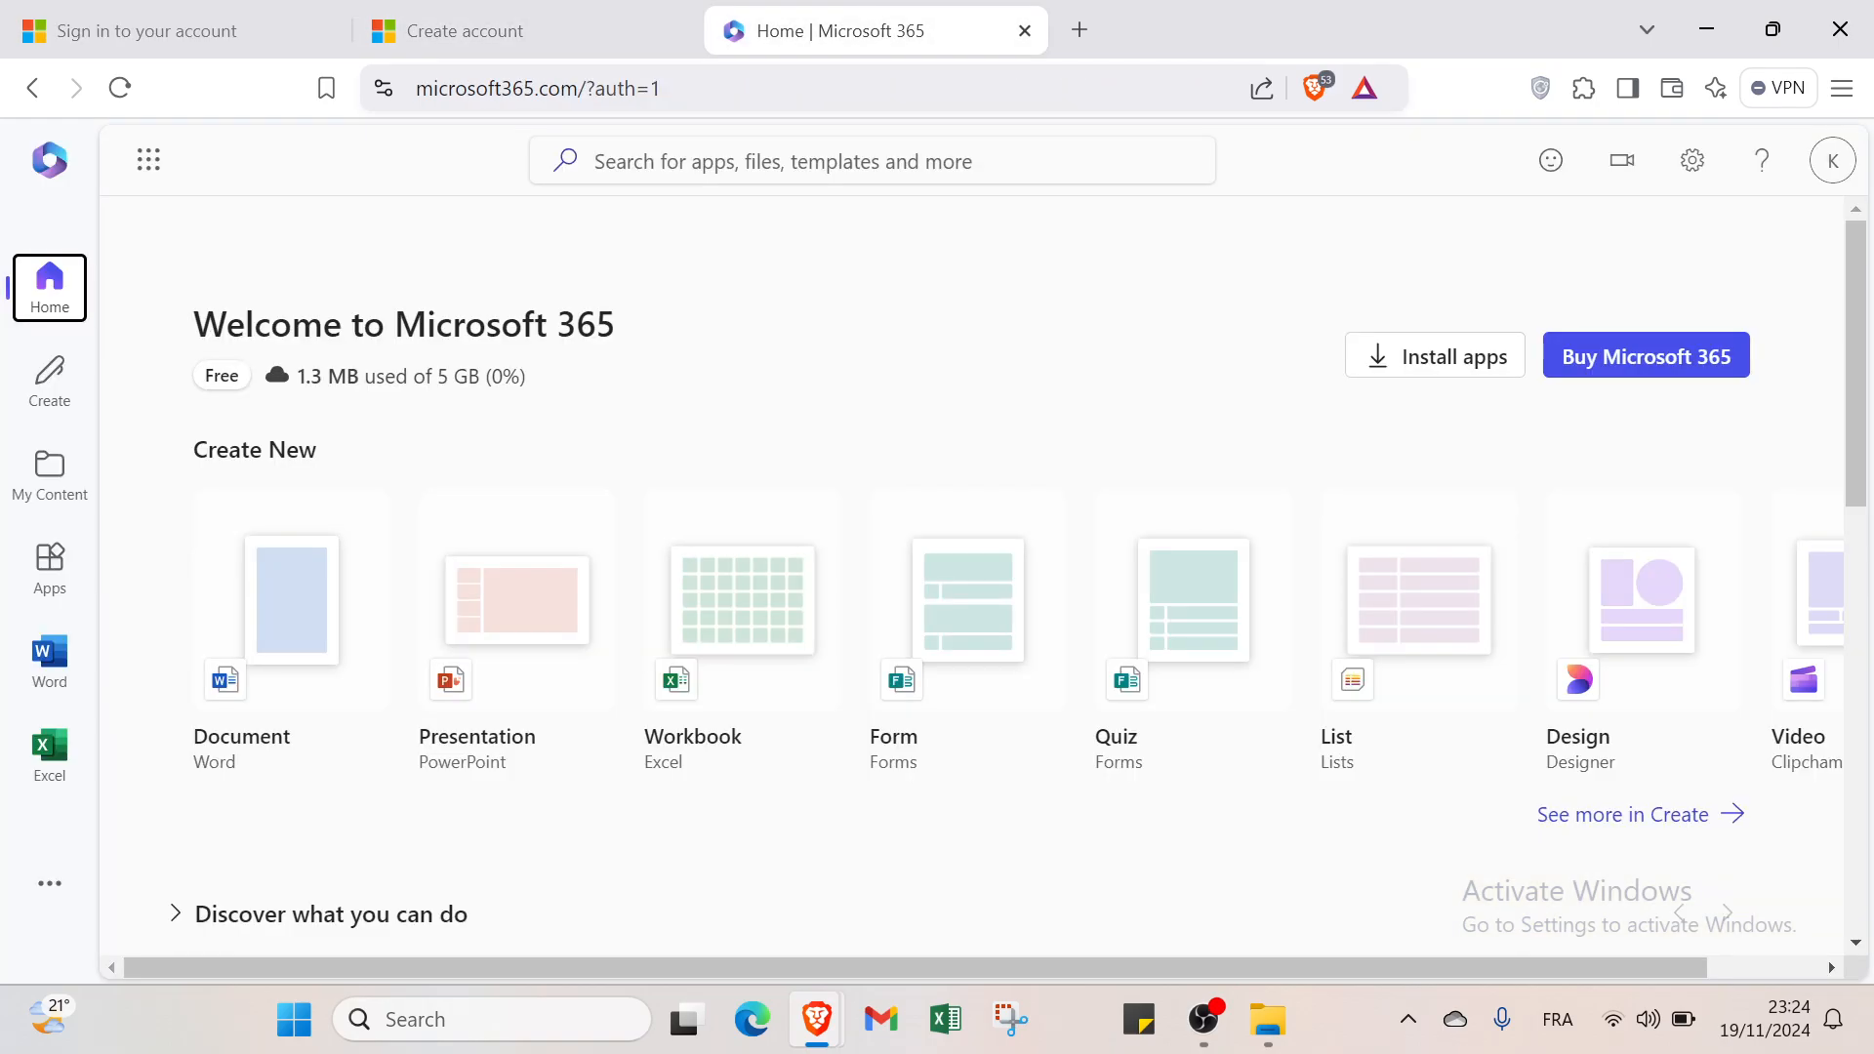
{"action": "left_click", "coordinate": [223, 41]}
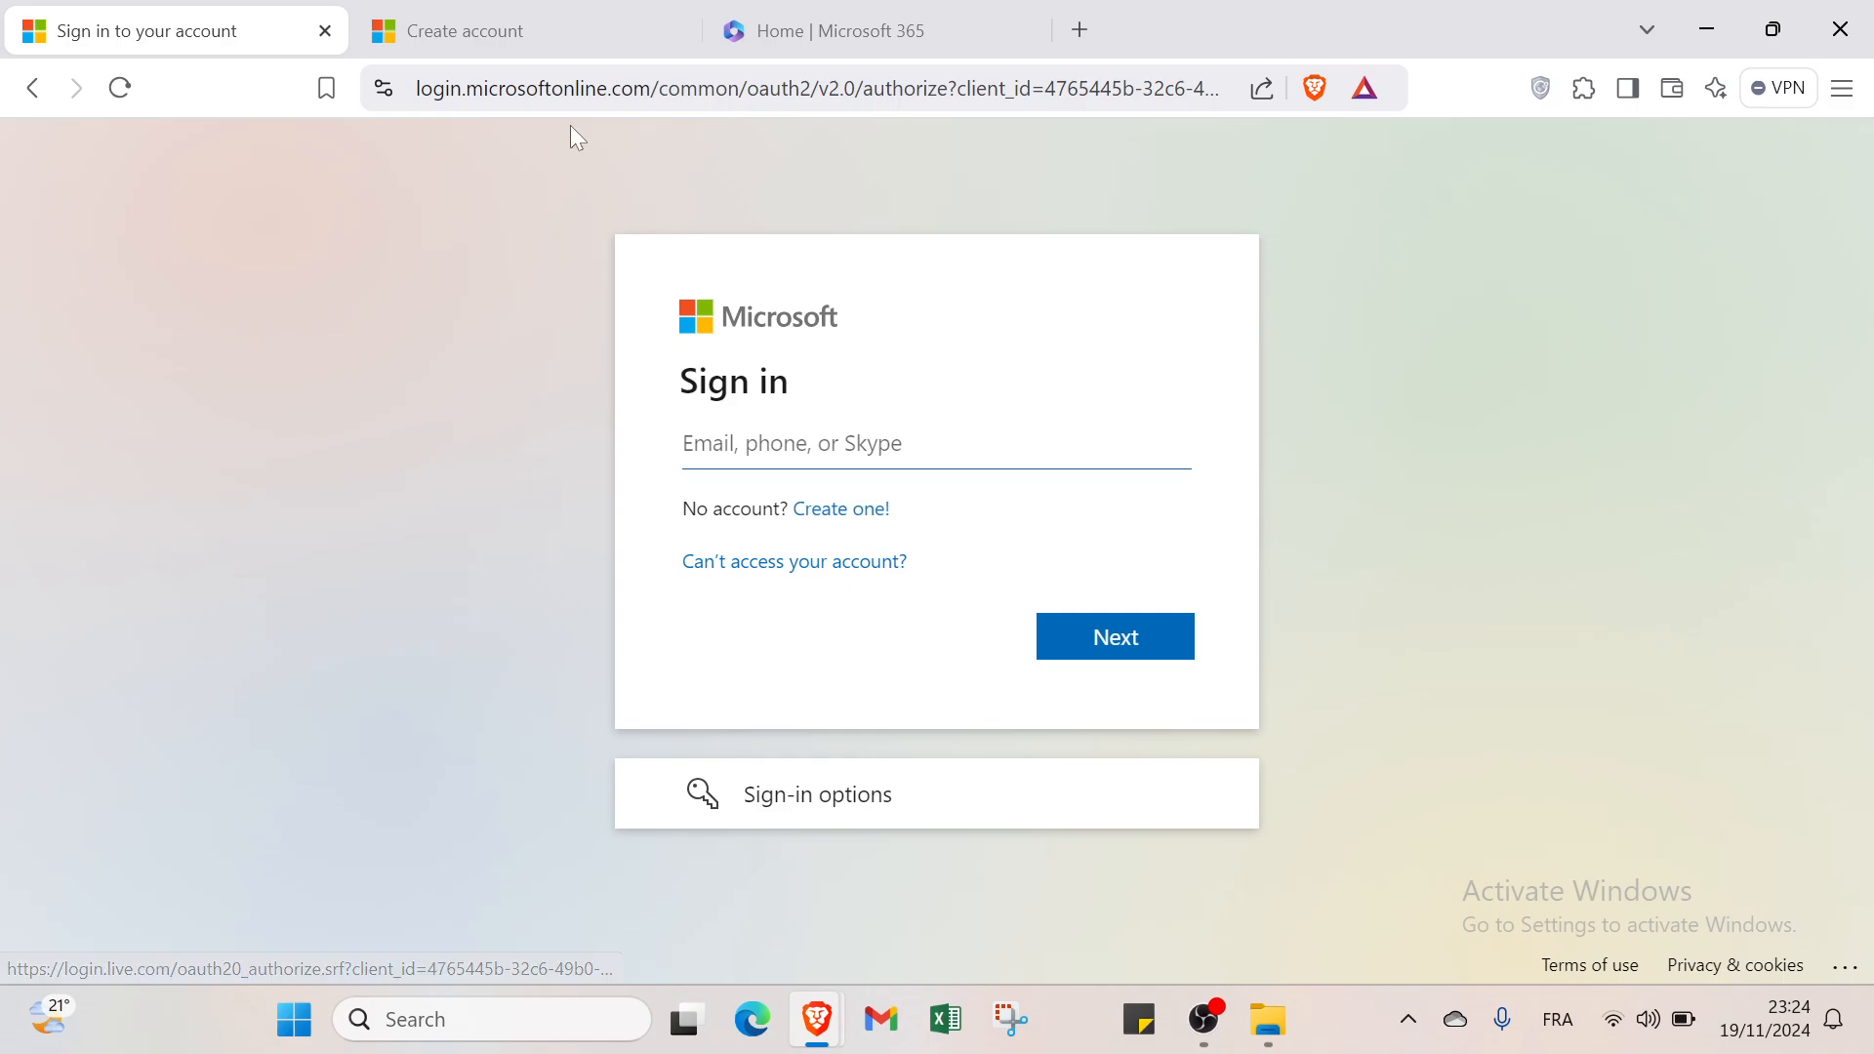
{"action": "left_click", "coordinate": [542, 33]}
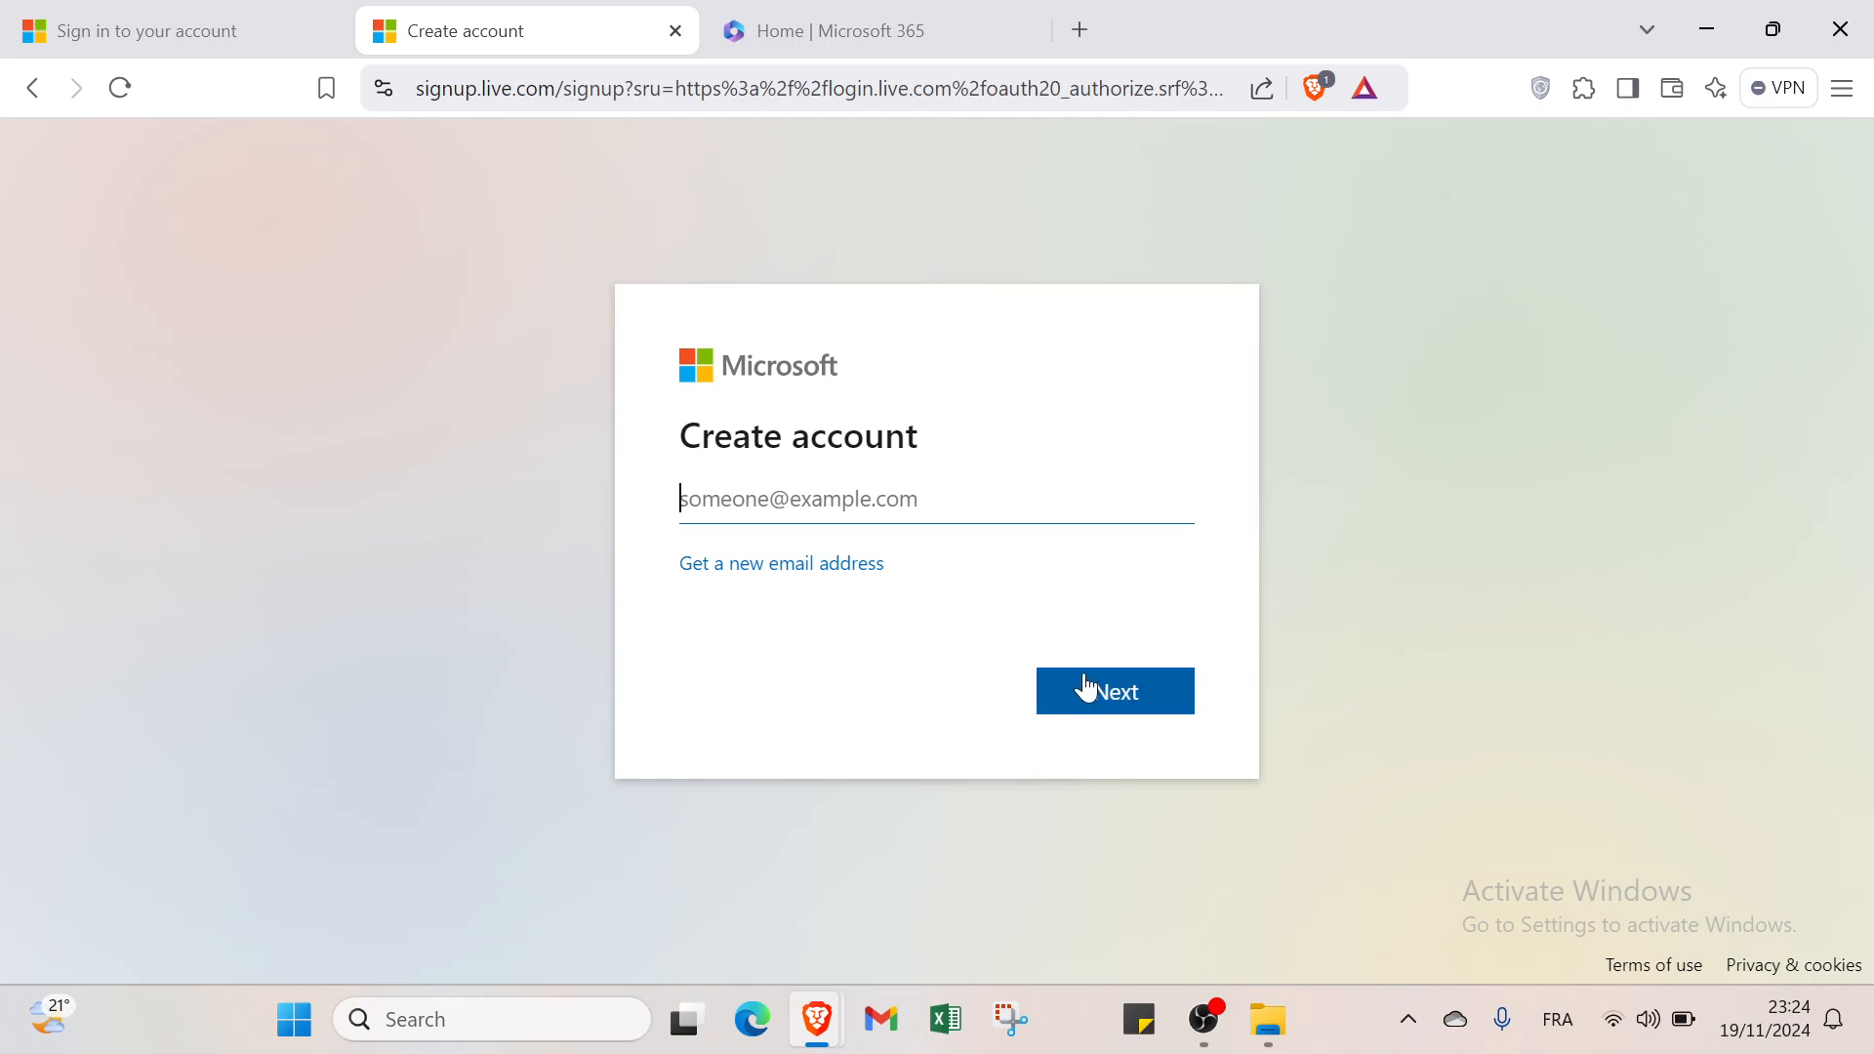
{"action": "left_click", "coordinate": [845, 30]}
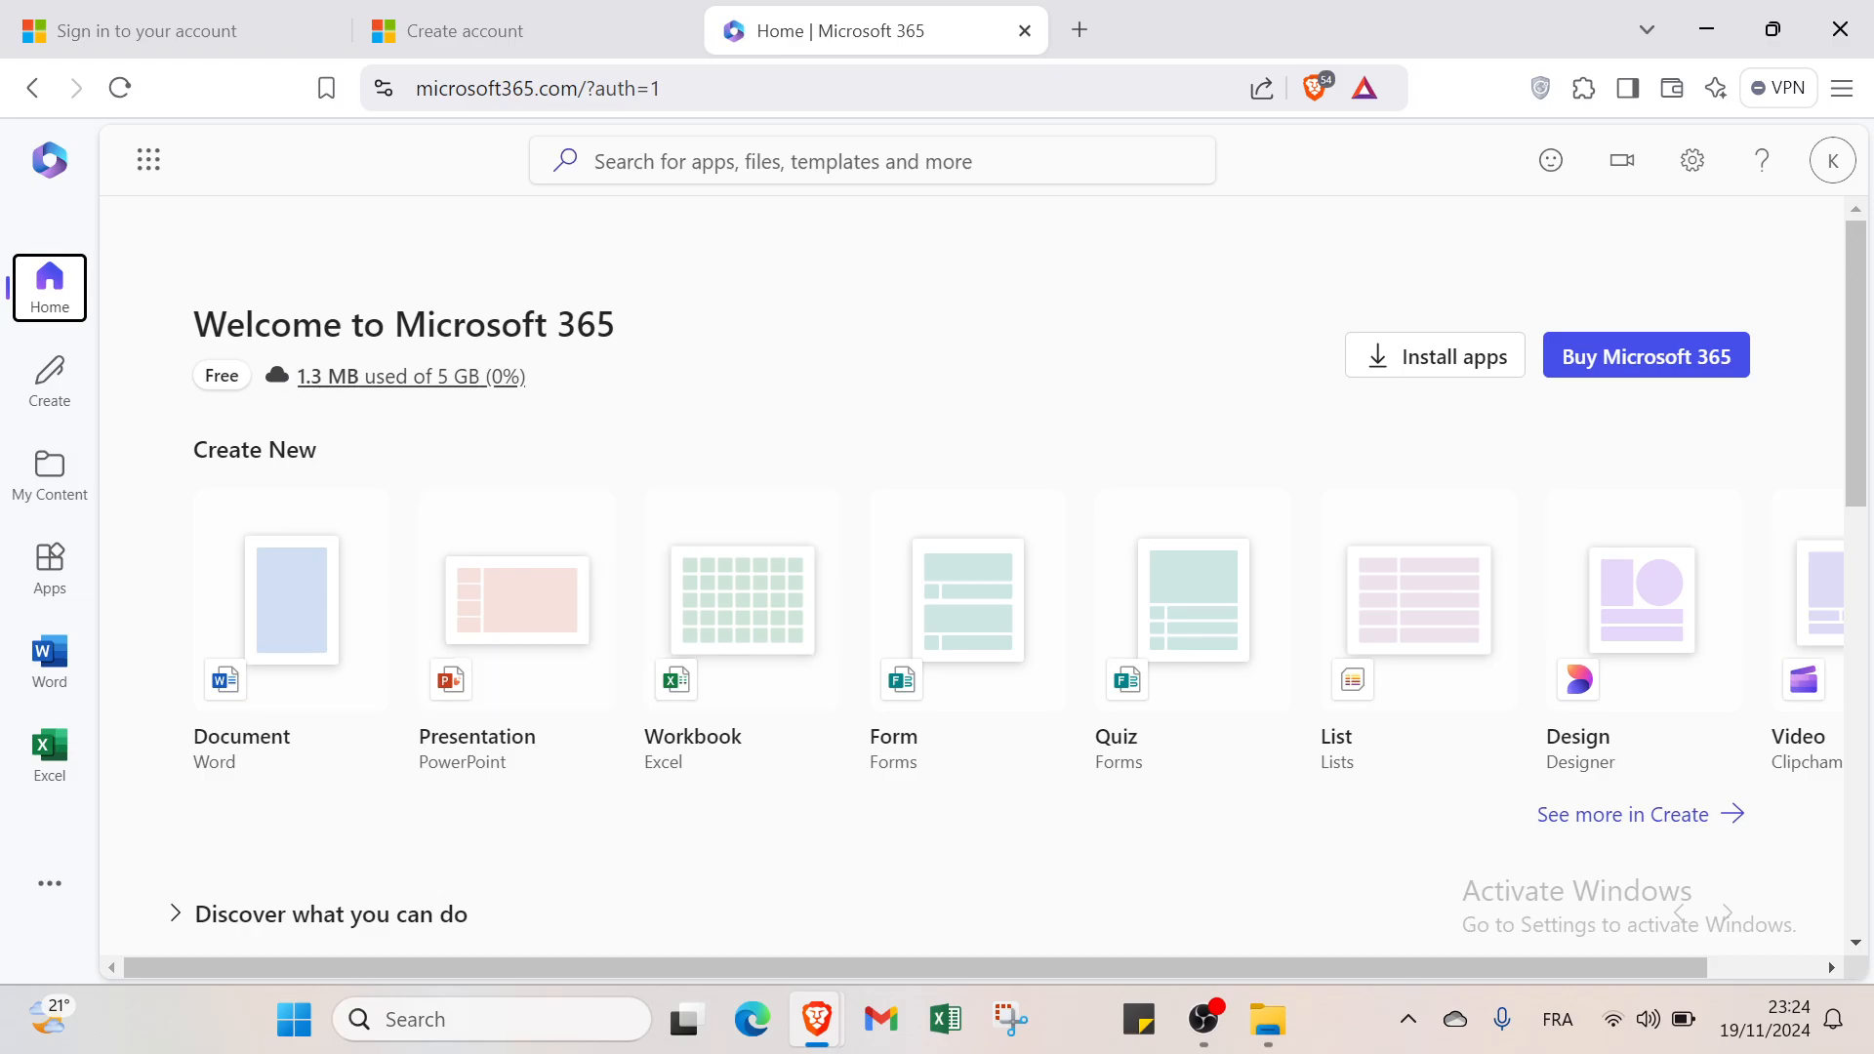
Step: Examine the Microsoft 365 app launcher and the home page's creation options and recently opened files
{"action": "left_click", "coordinate": [130, 168]}
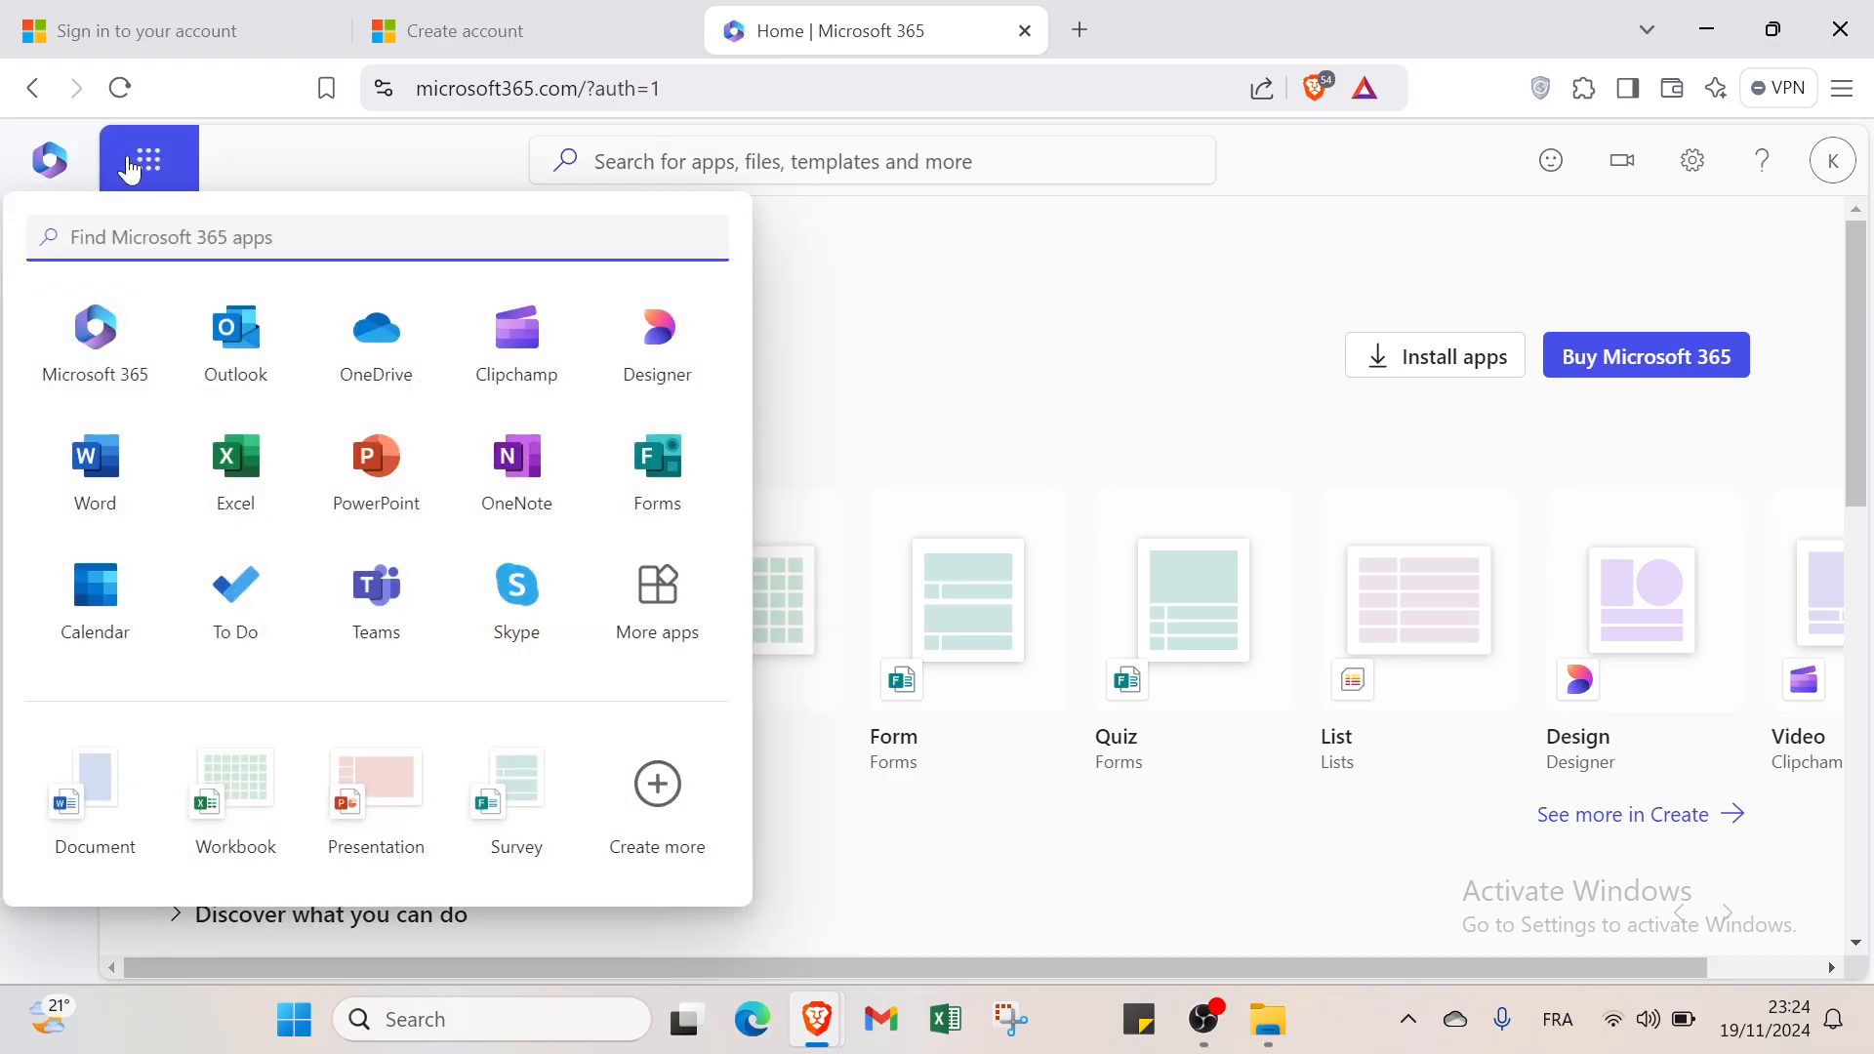
{"action": "left_click", "coordinate": [935, 131]}
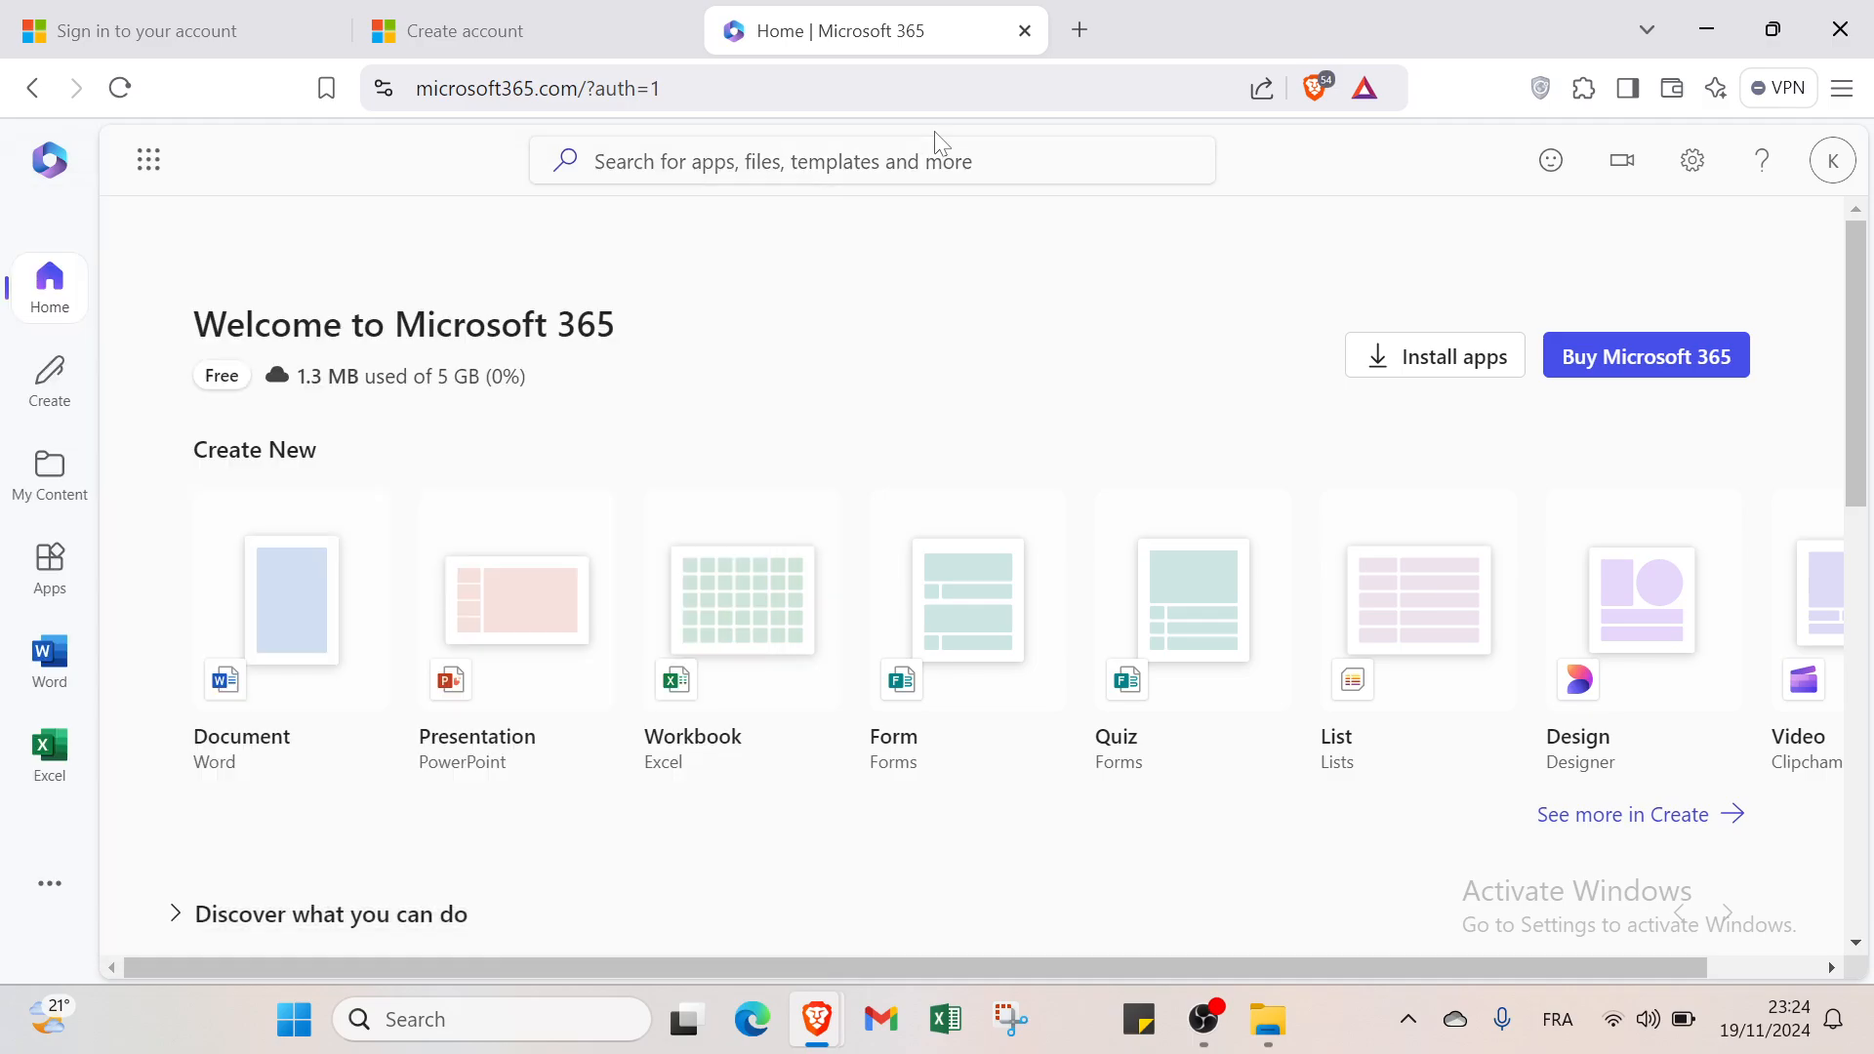
{"action": "scroll", "coordinate": [884, 239], "scroll_direction": "down", "scroll_amount": 2}
{"action": "scroll", "coordinate": [886, 239], "scroll_direction": "down", "scroll_amount": 3}
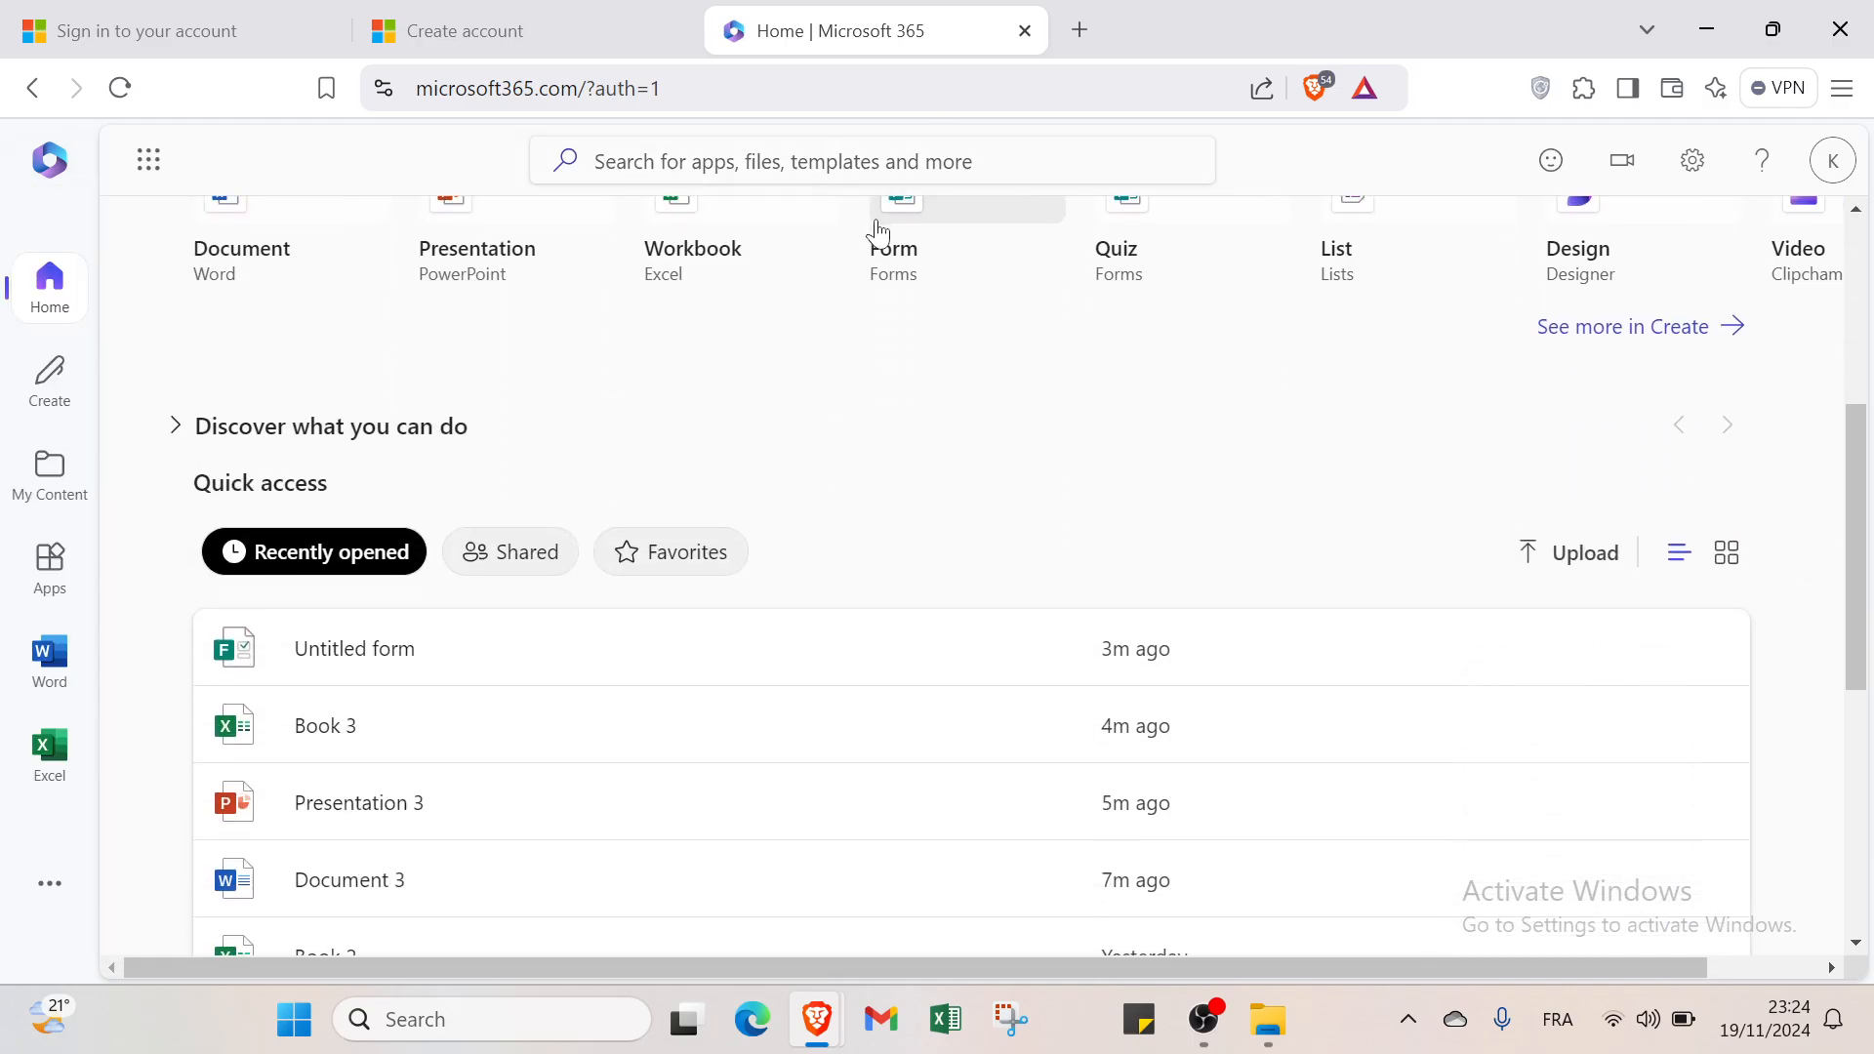
{"action": "scroll", "coordinate": [877, 231], "scroll_direction": "down", "scroll_amount": 1}
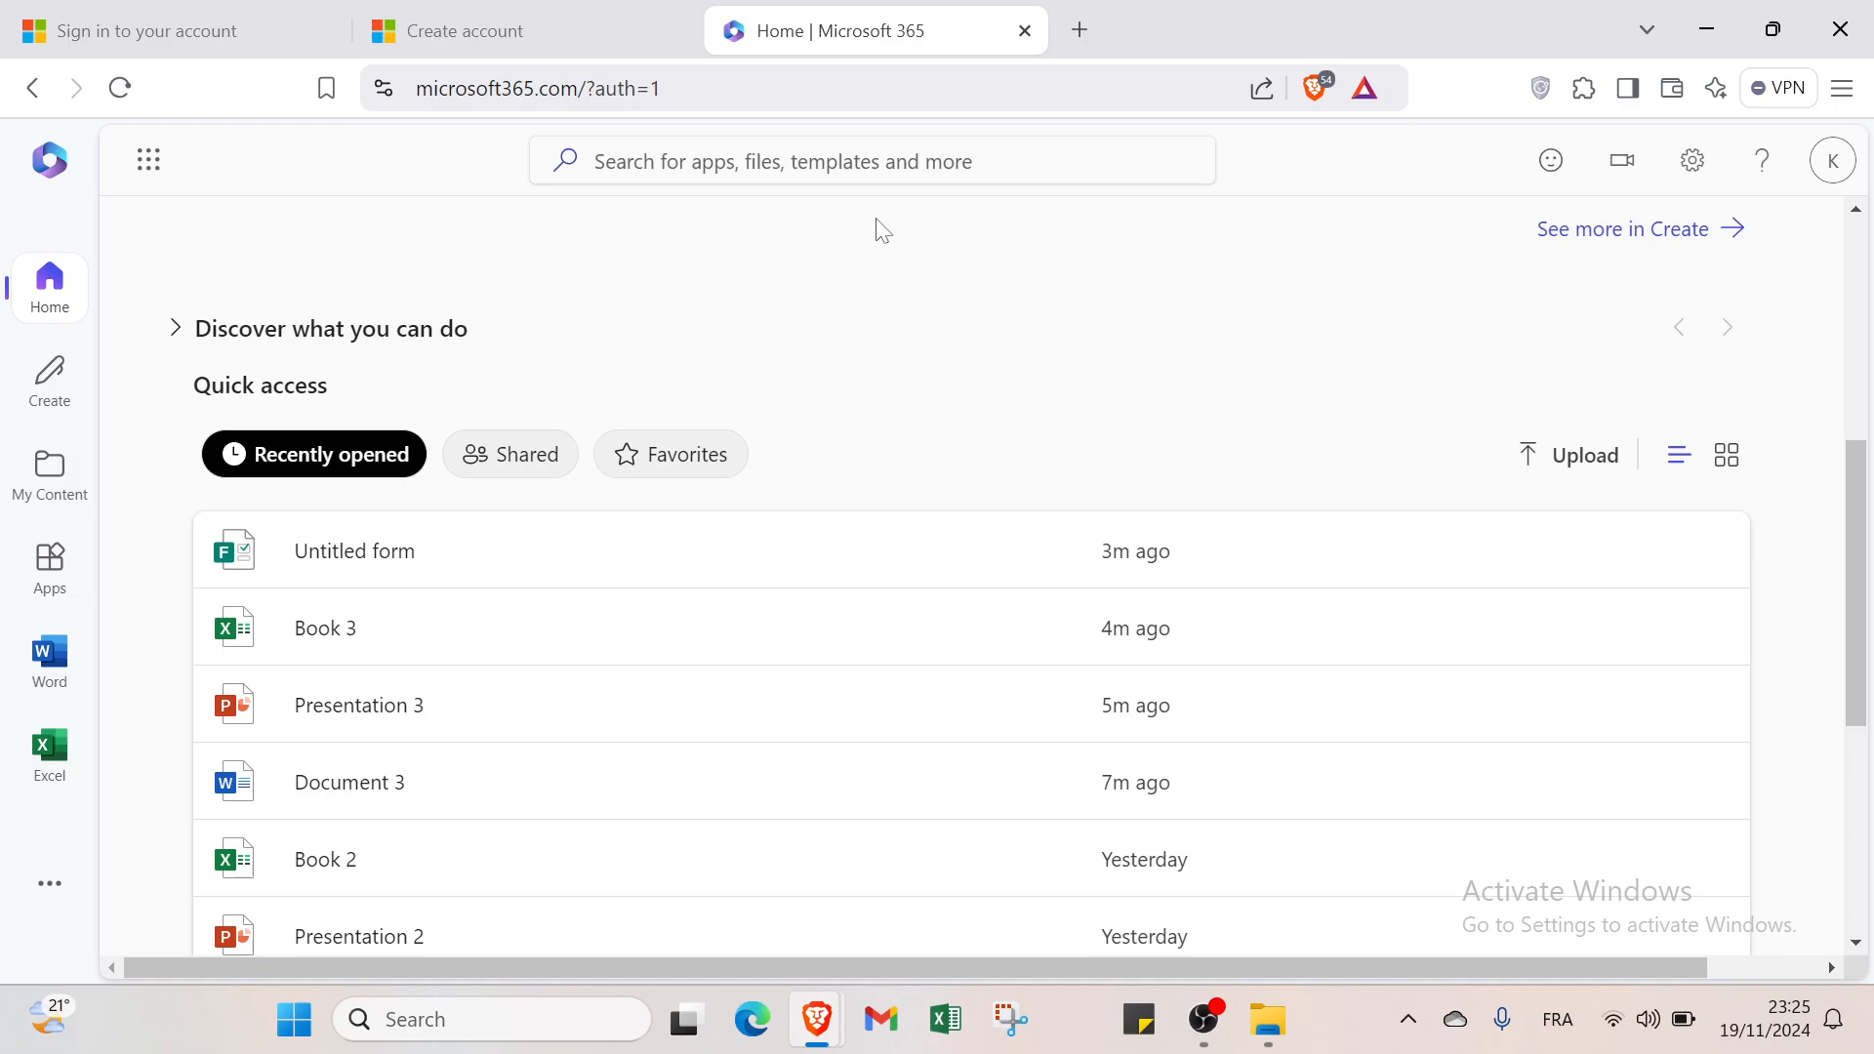
{"action": "scroll", "coordinate": [883, 231], "scroll_direction": "up", "scroll_amount": 6}
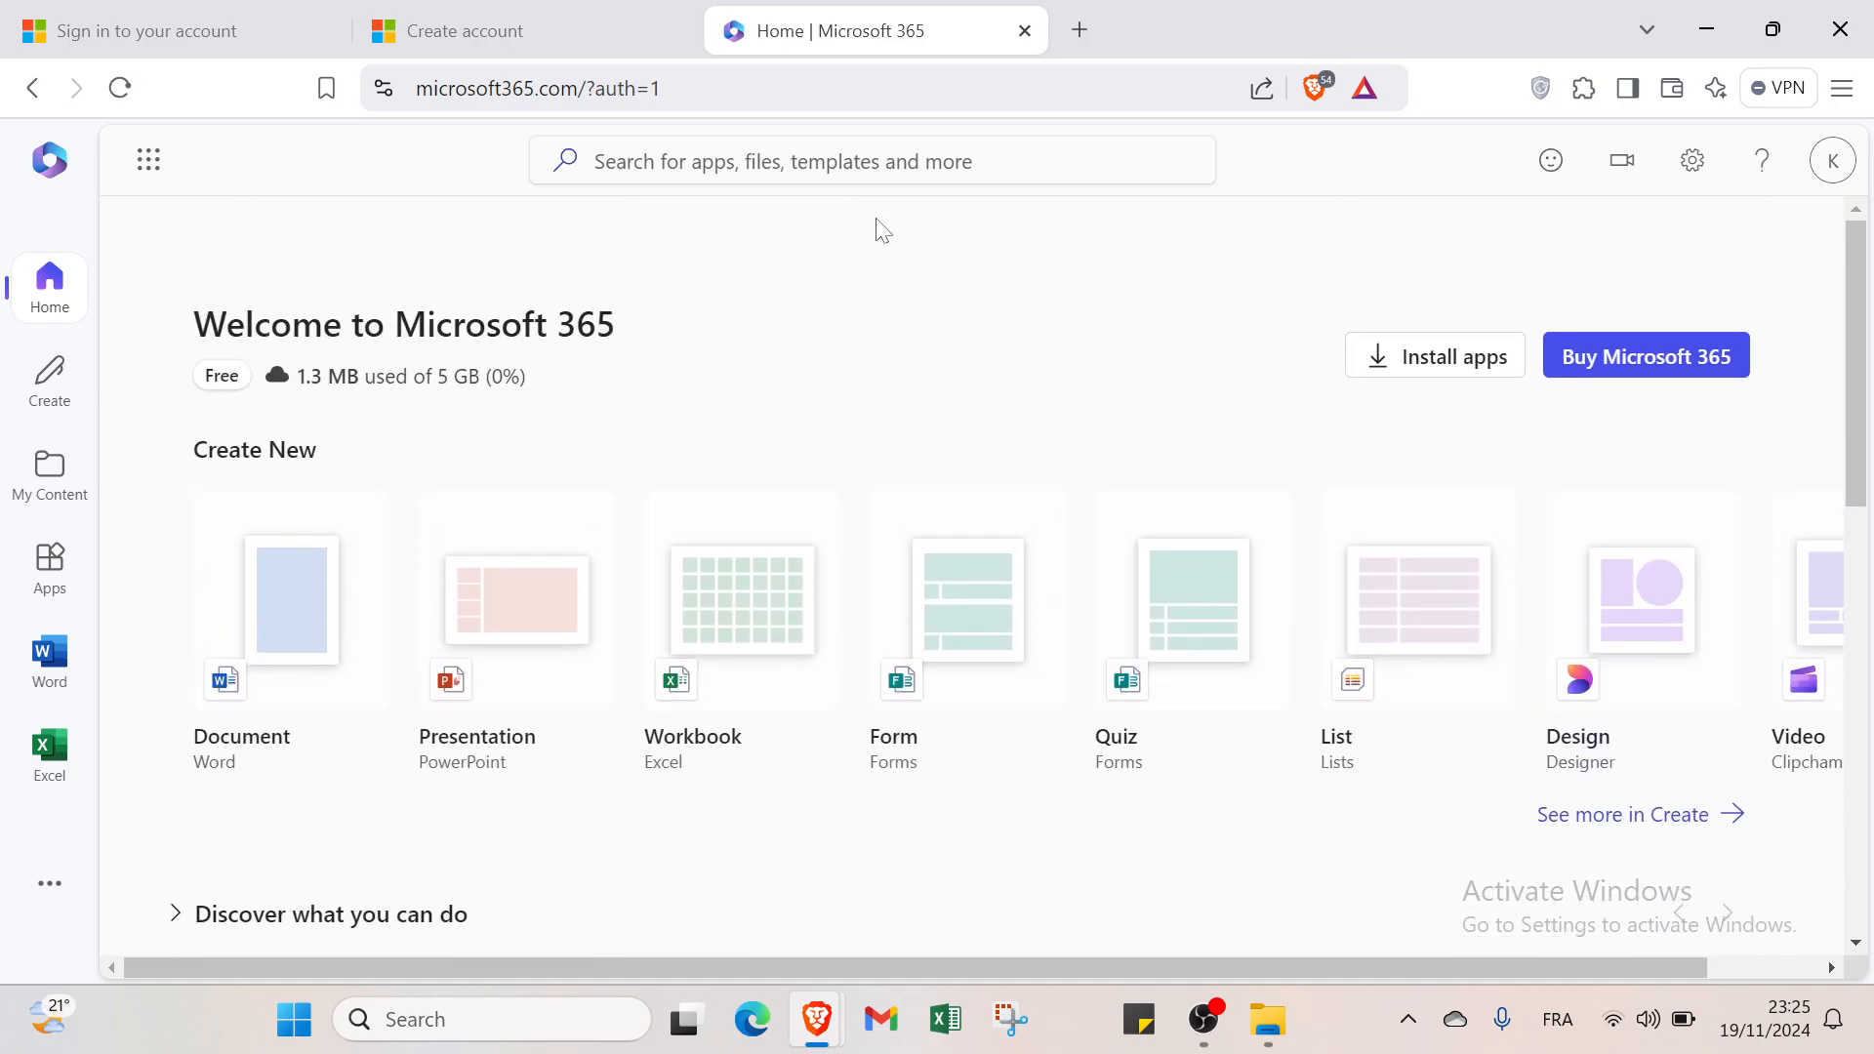
{"action": "scroll", "coordinate": [879, 230], "scroll_direction": "down", "scroll_amount": 1}
{"action": "scroll", "coordinate": [277, 284], "scroll_direction": "up", "scroll_amount": 1}
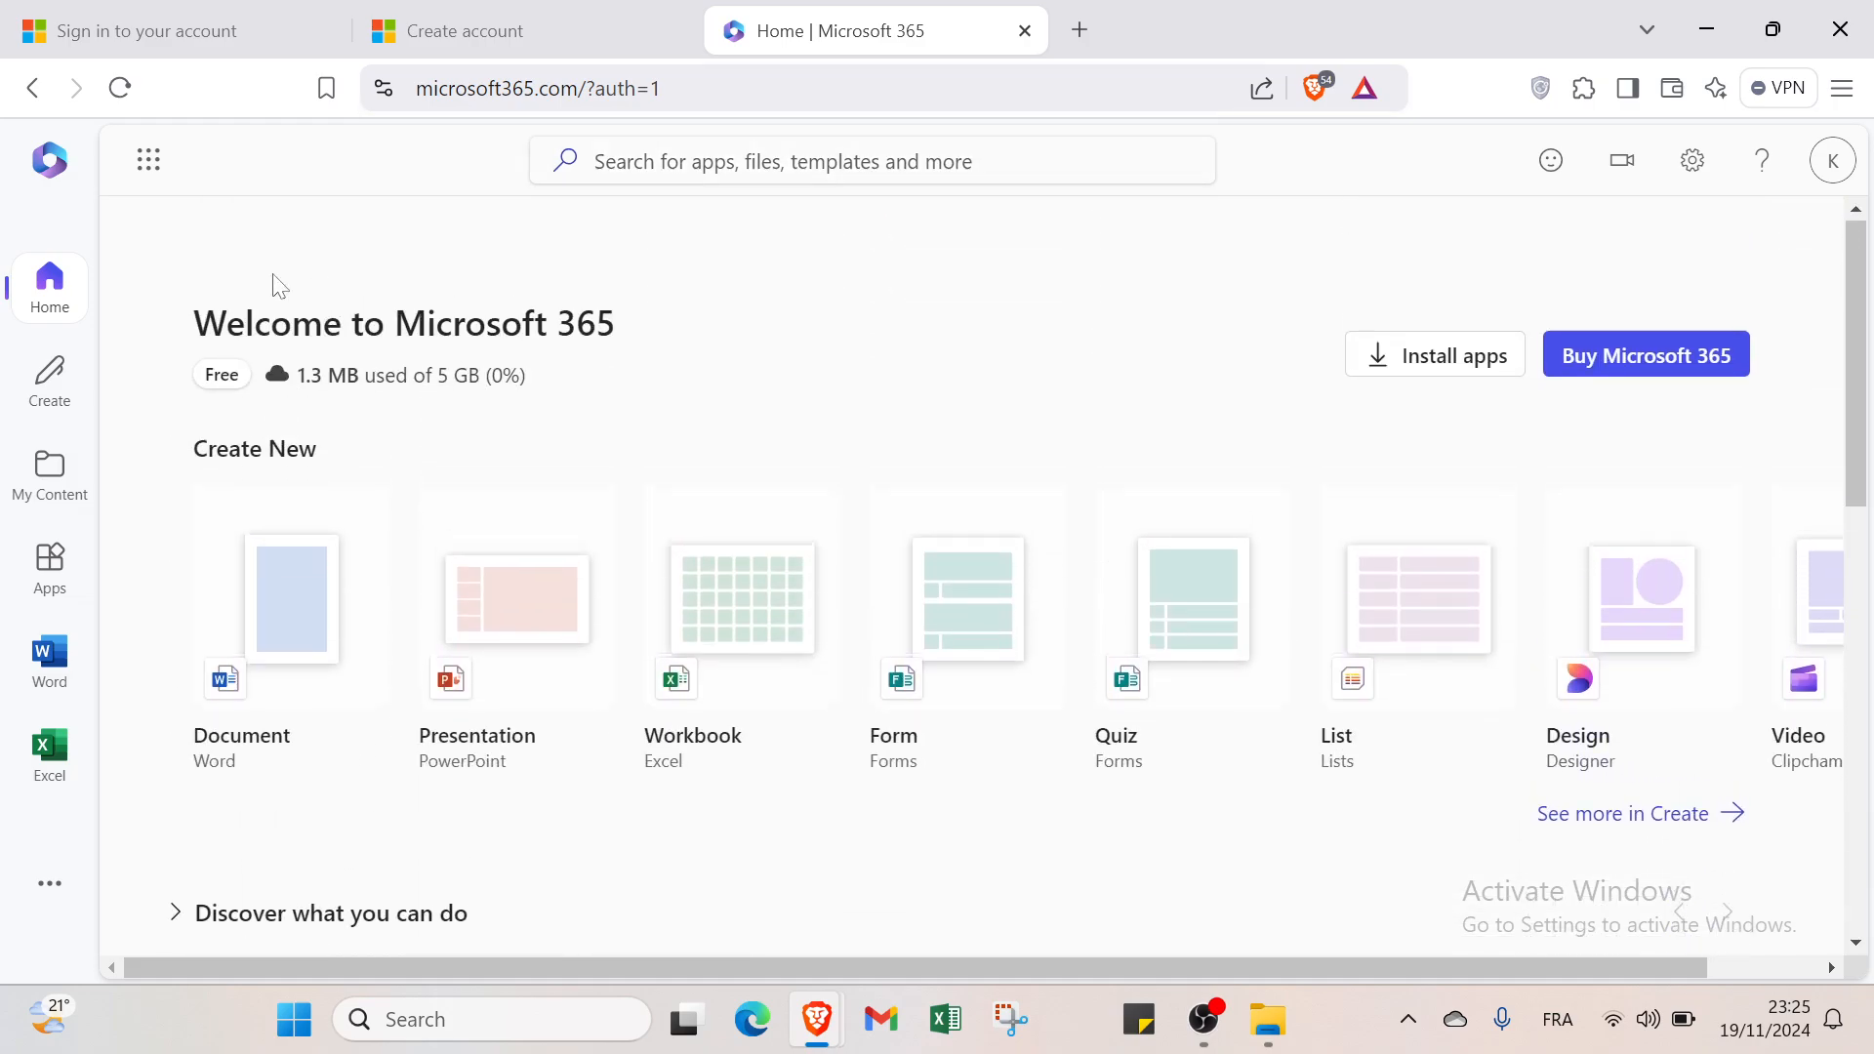
{"action": "left_click", "coordinate": [149, 184]}
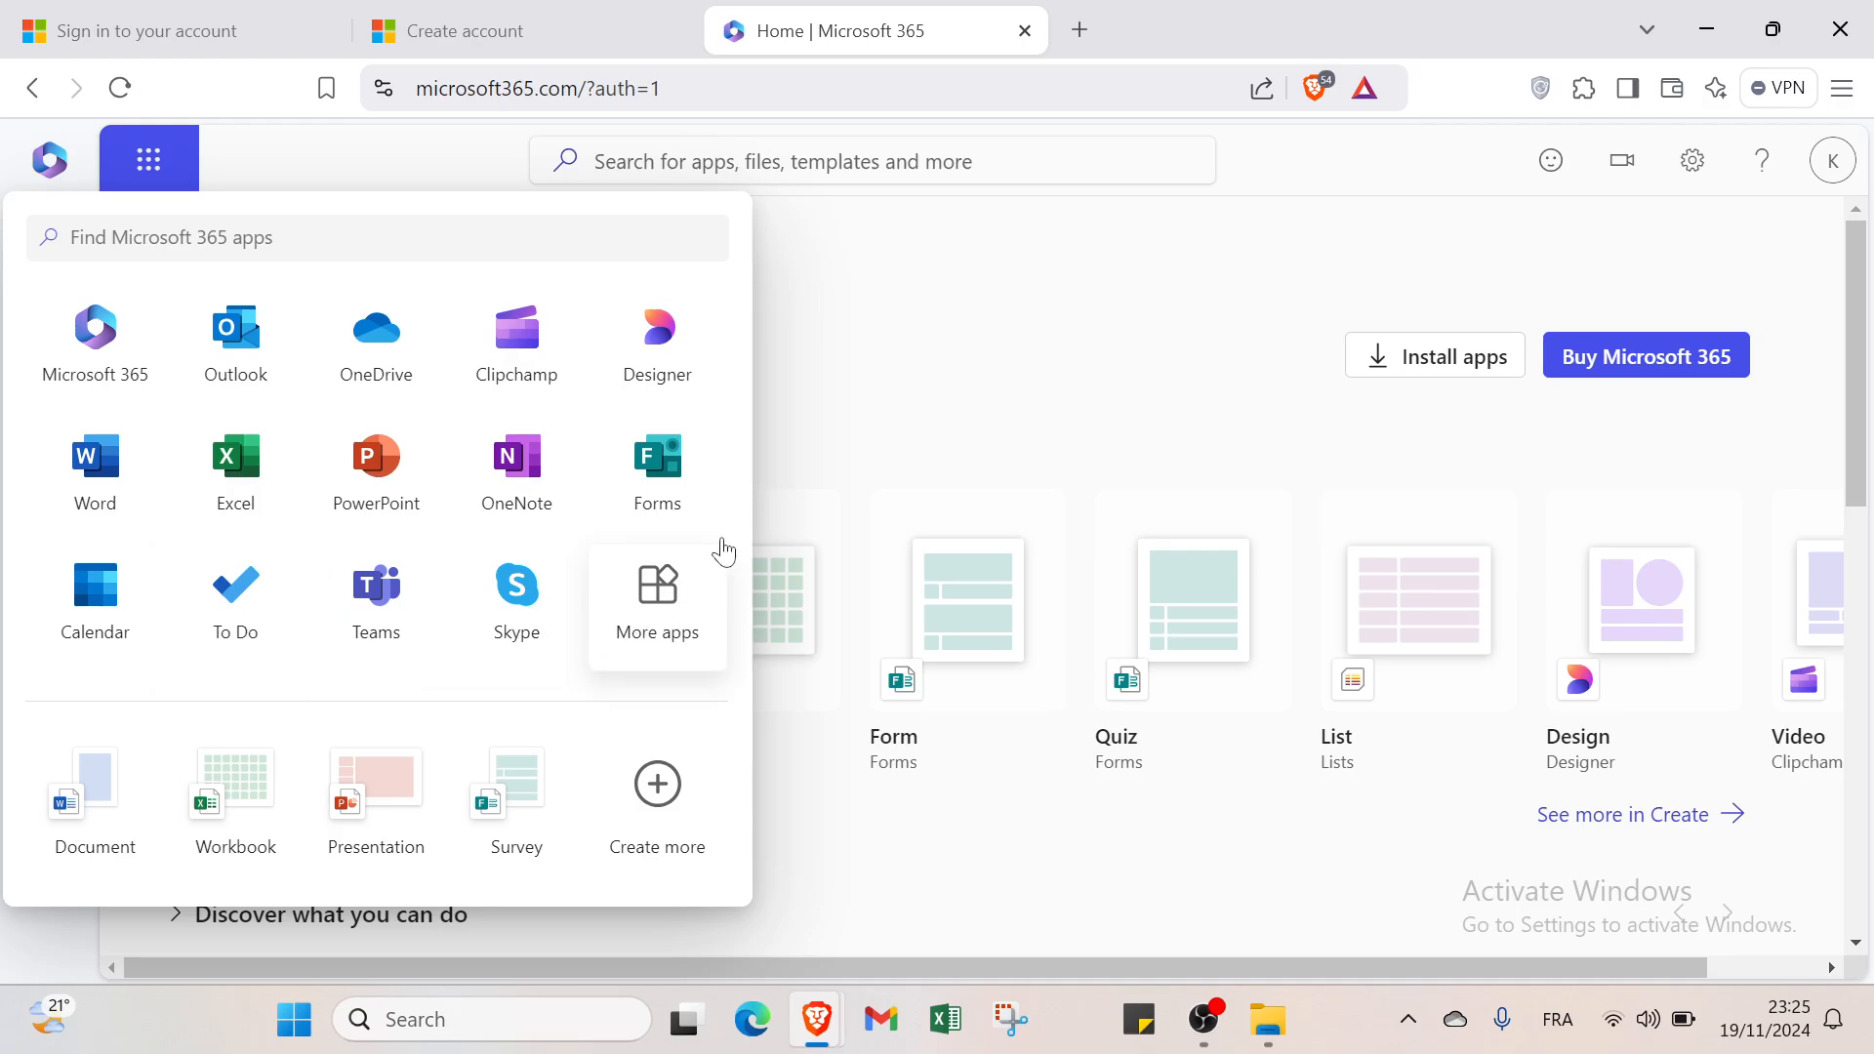
{"action": "left_click", "coordinate": [907, 406]}
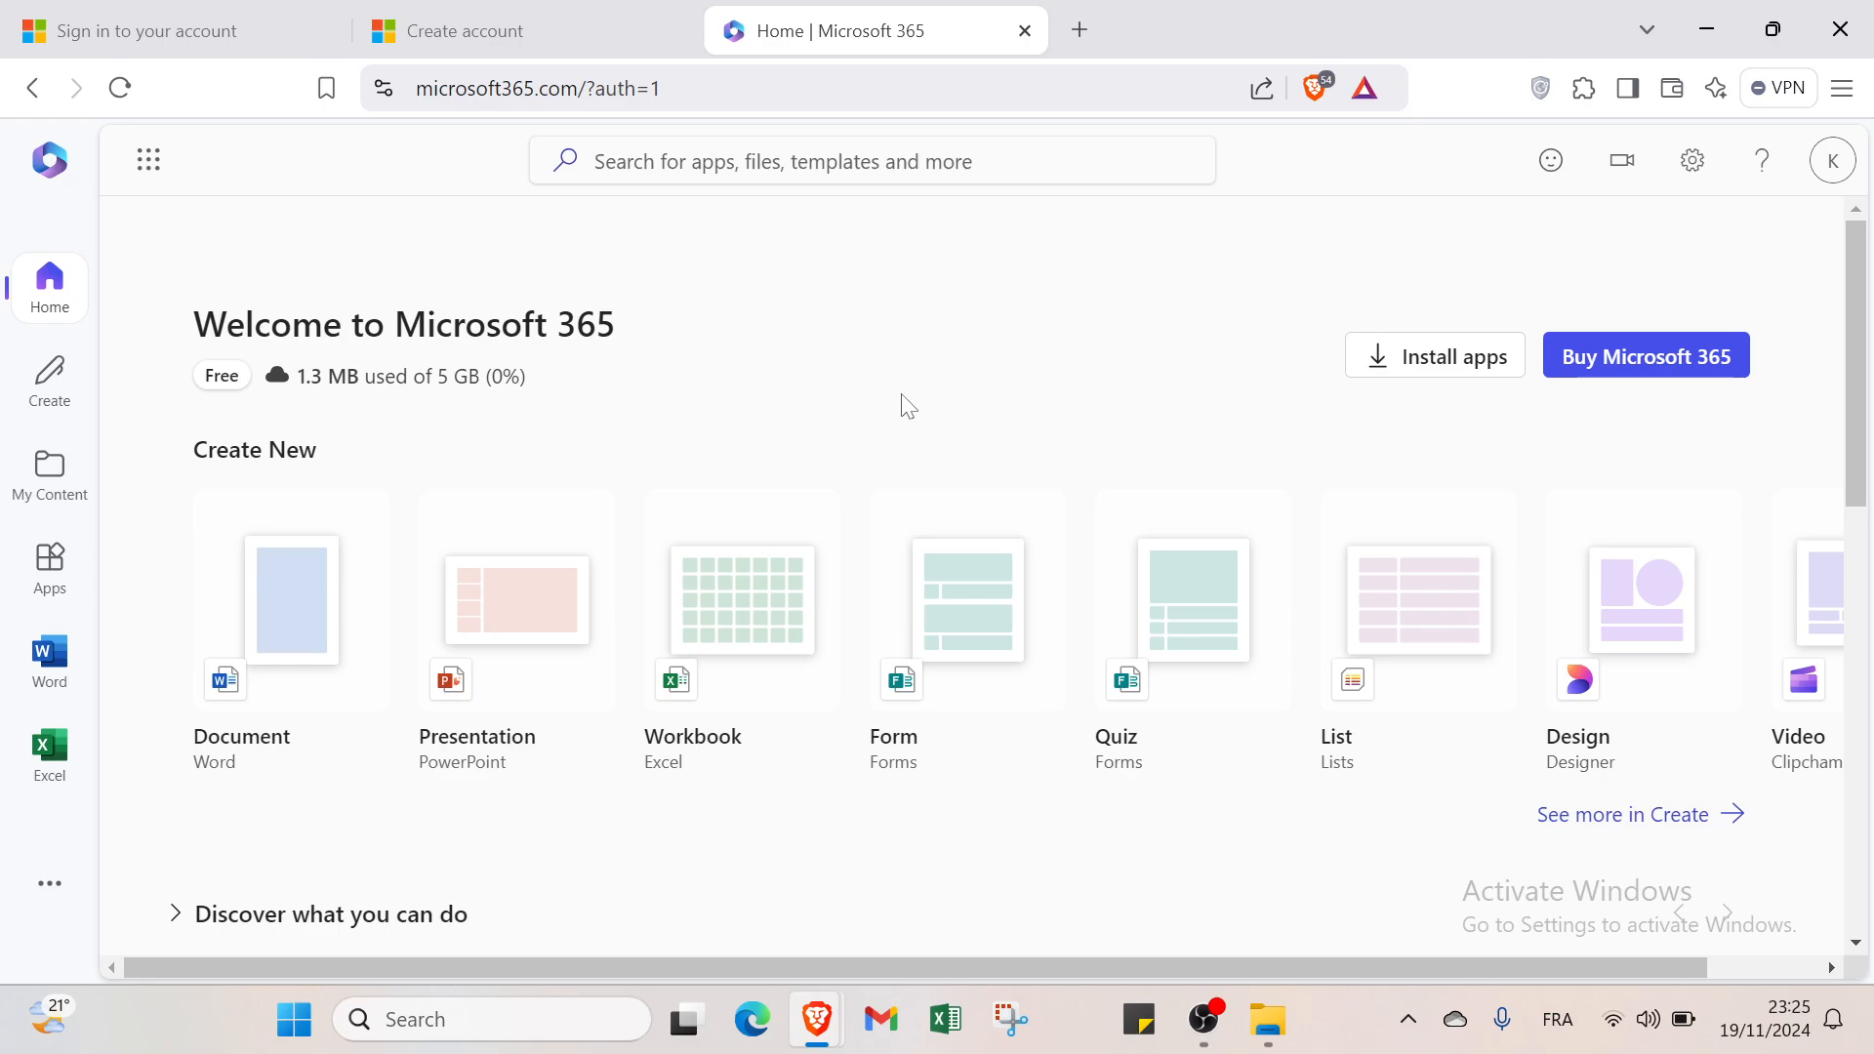
Step: Open the full Create page, look through its file types, and create a new blank Word document
{"action": "scroll", "coordinate": [684, 734], "scroll_direction": "right", "scroll_amount": 3}
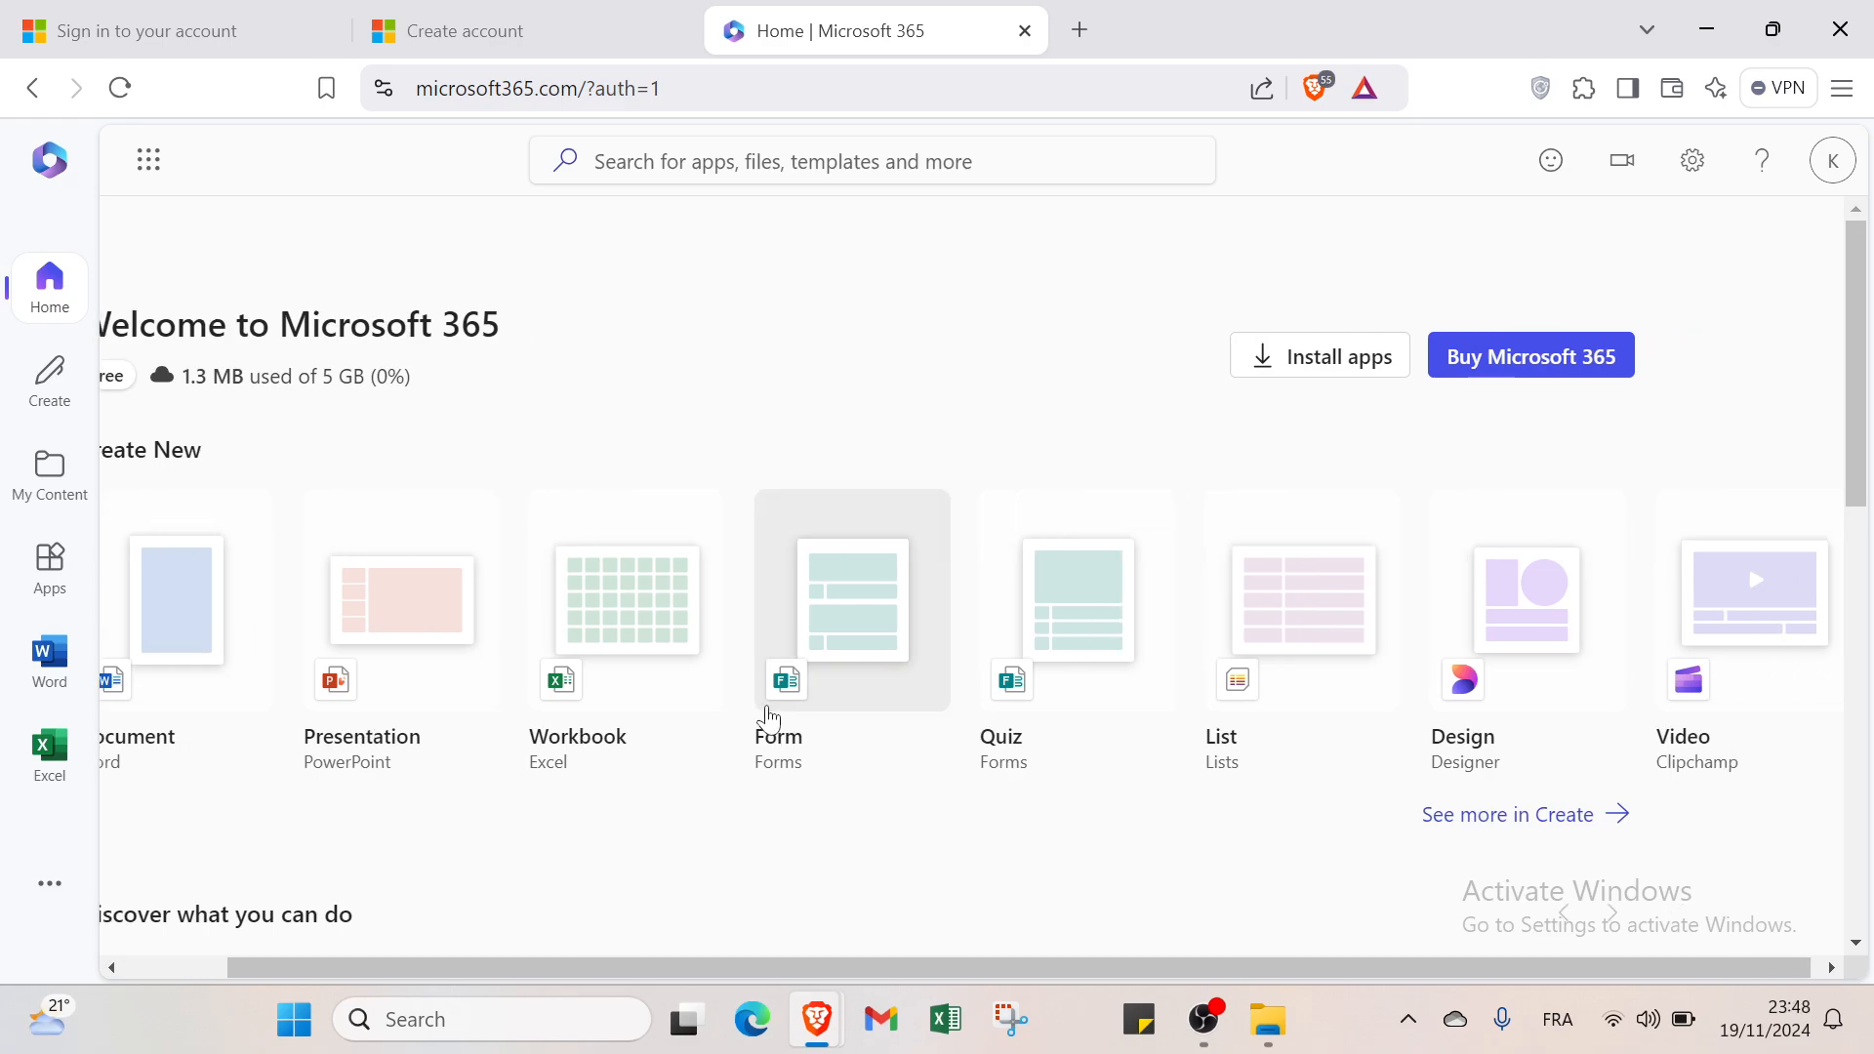
{"action": "scroll", "coordinate": [756, 718], "scroll_direction": "left", "scroll_amount": 2}
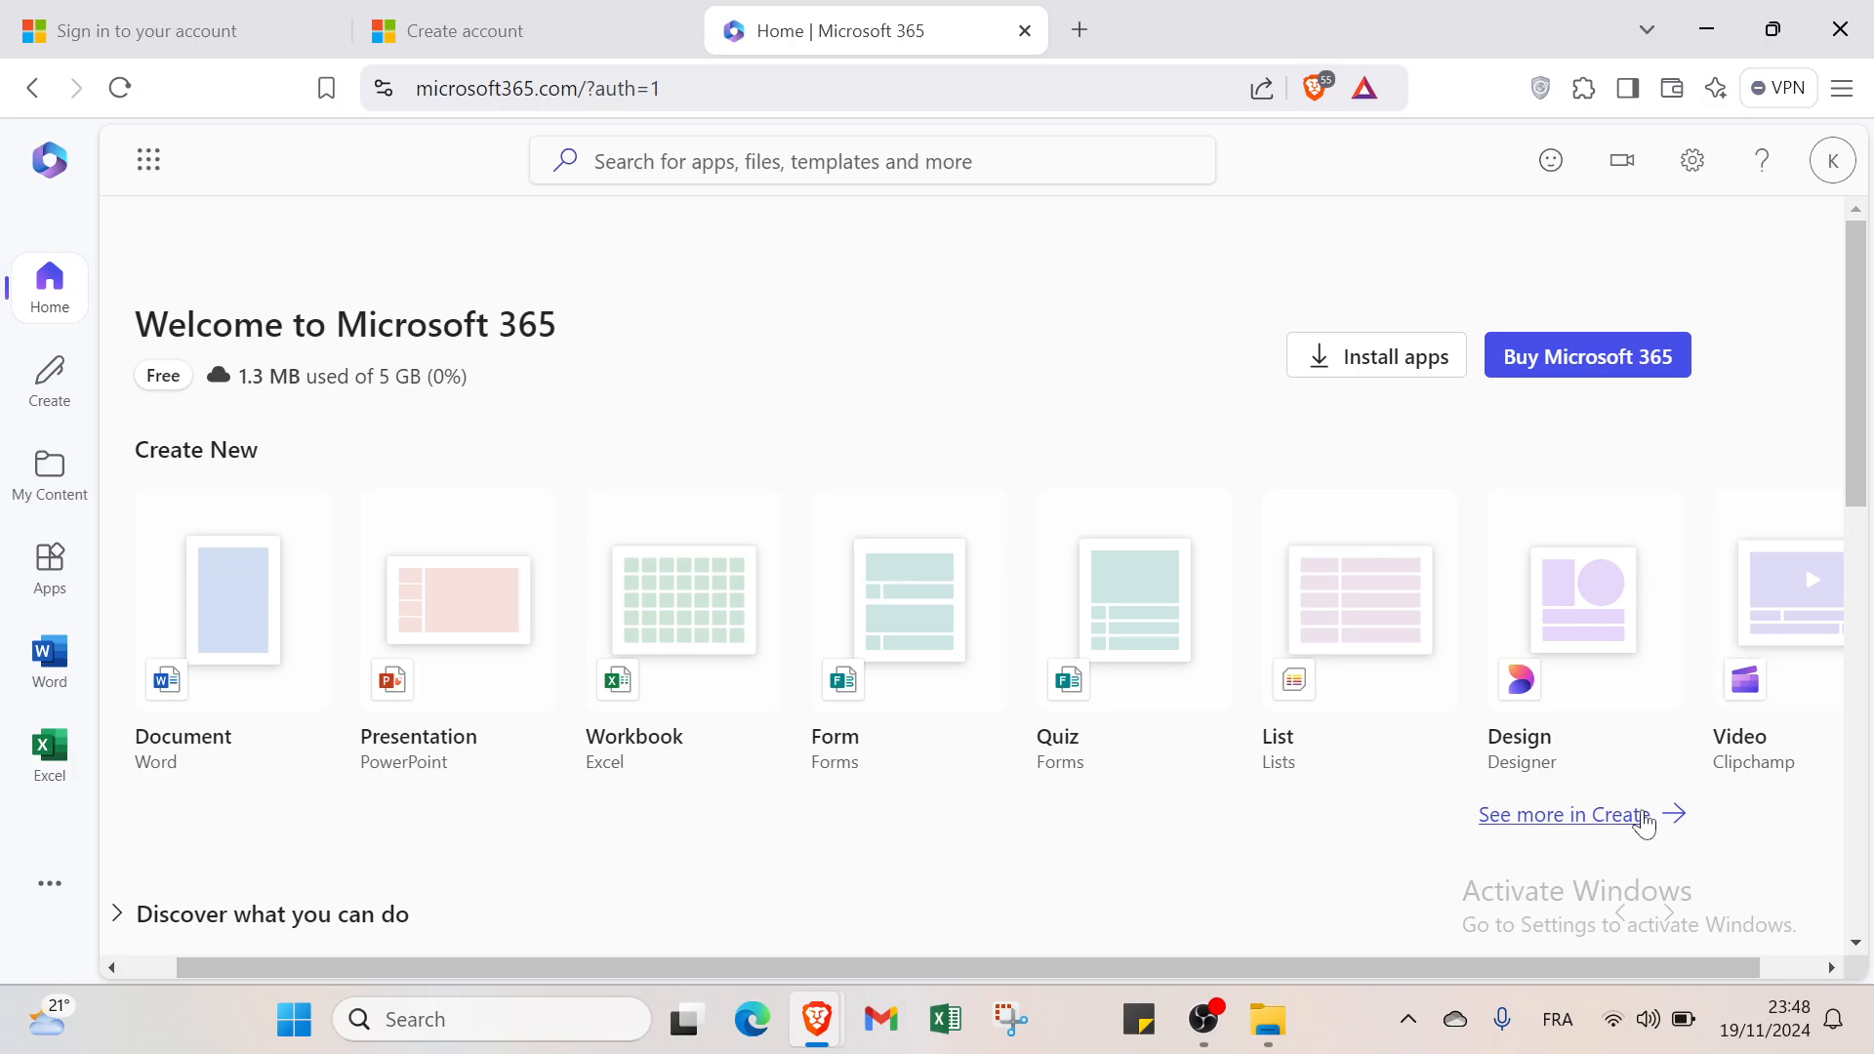
{"action": "left_click", "coordinate": [1645, 818]}
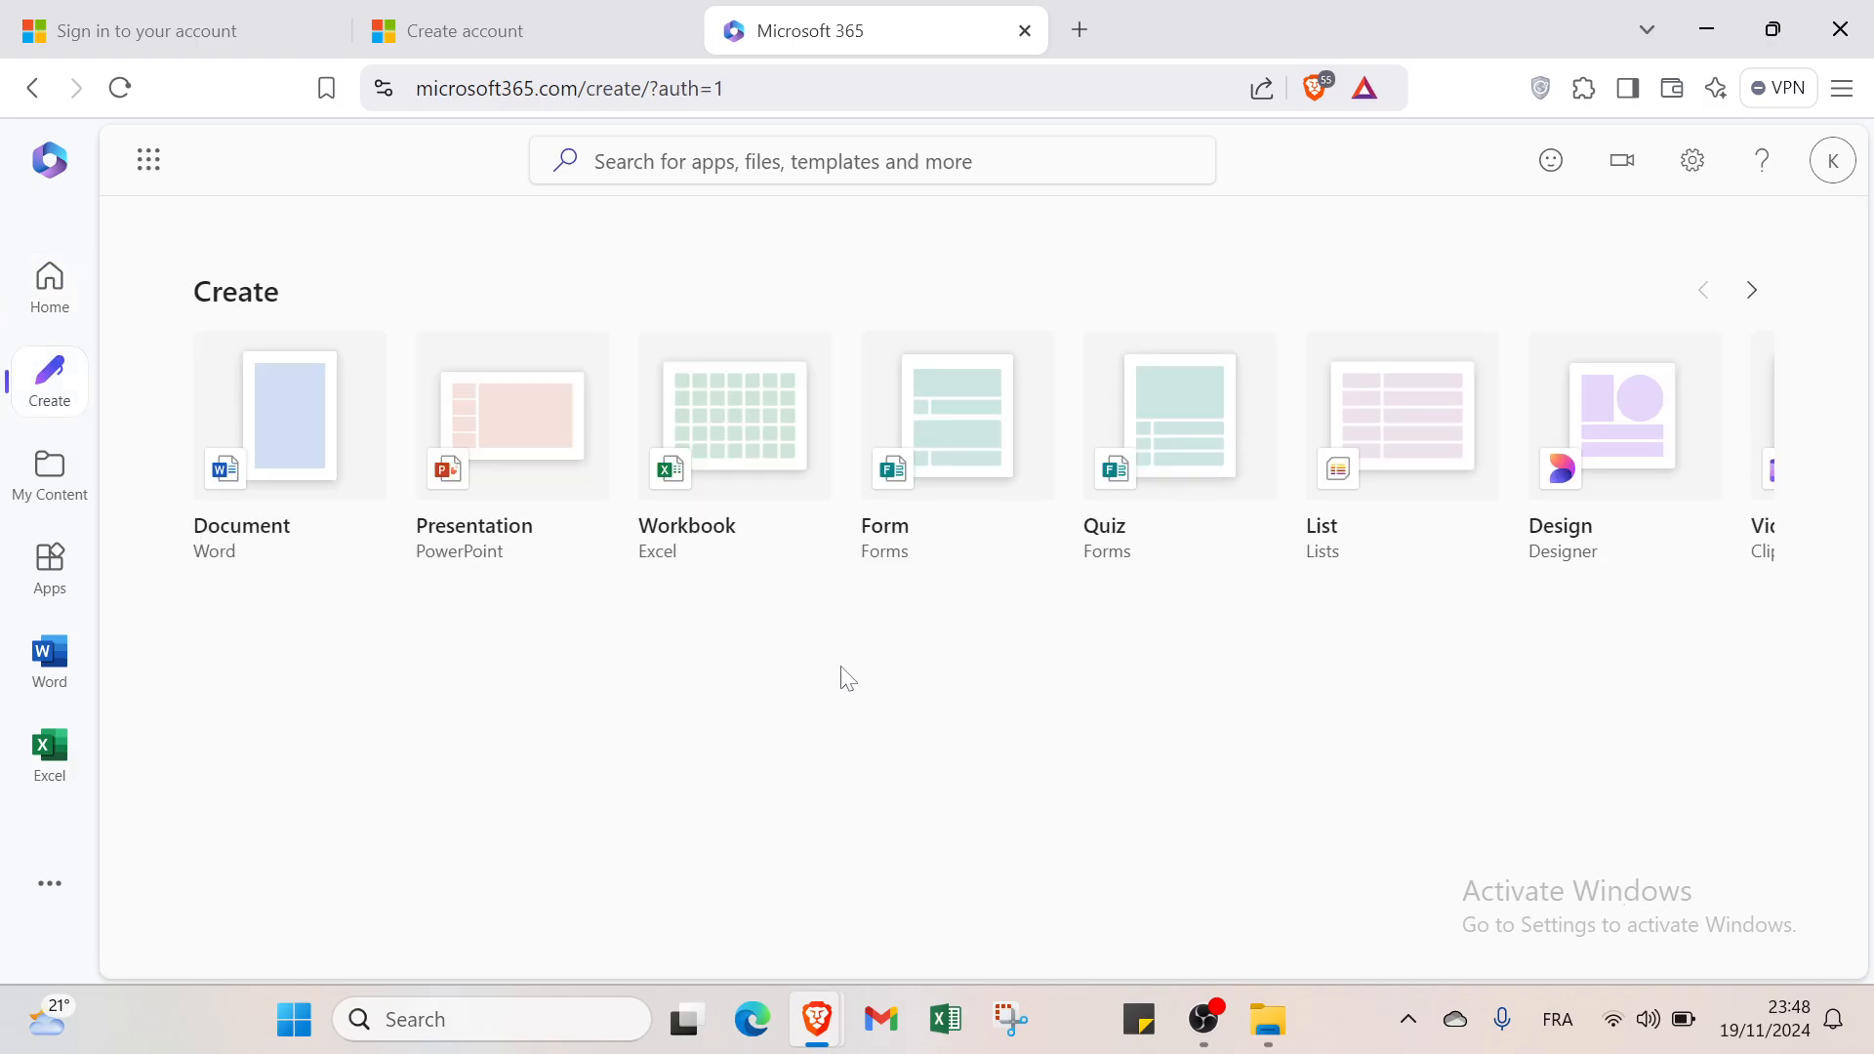
{"action": "left_click", "coordinate": [1751, 290]}
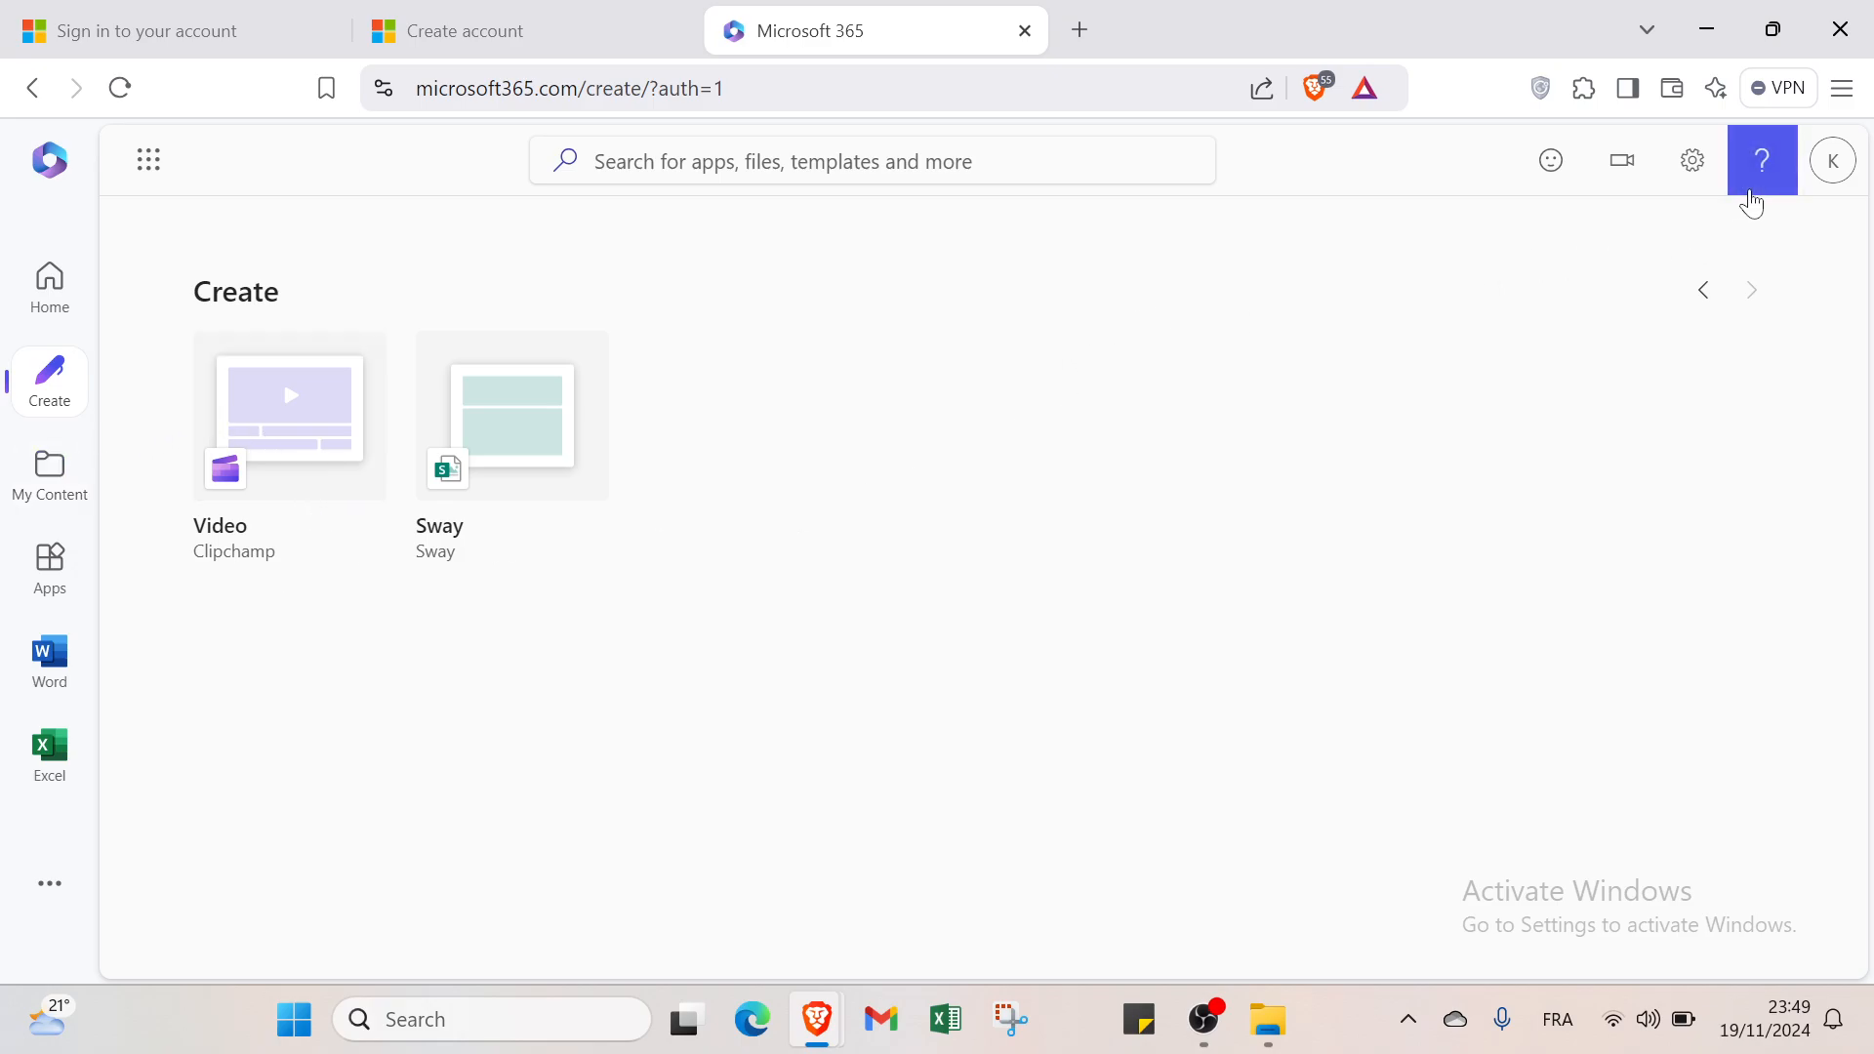
{"action": "left_click", "coordinate": [1723, 291]}
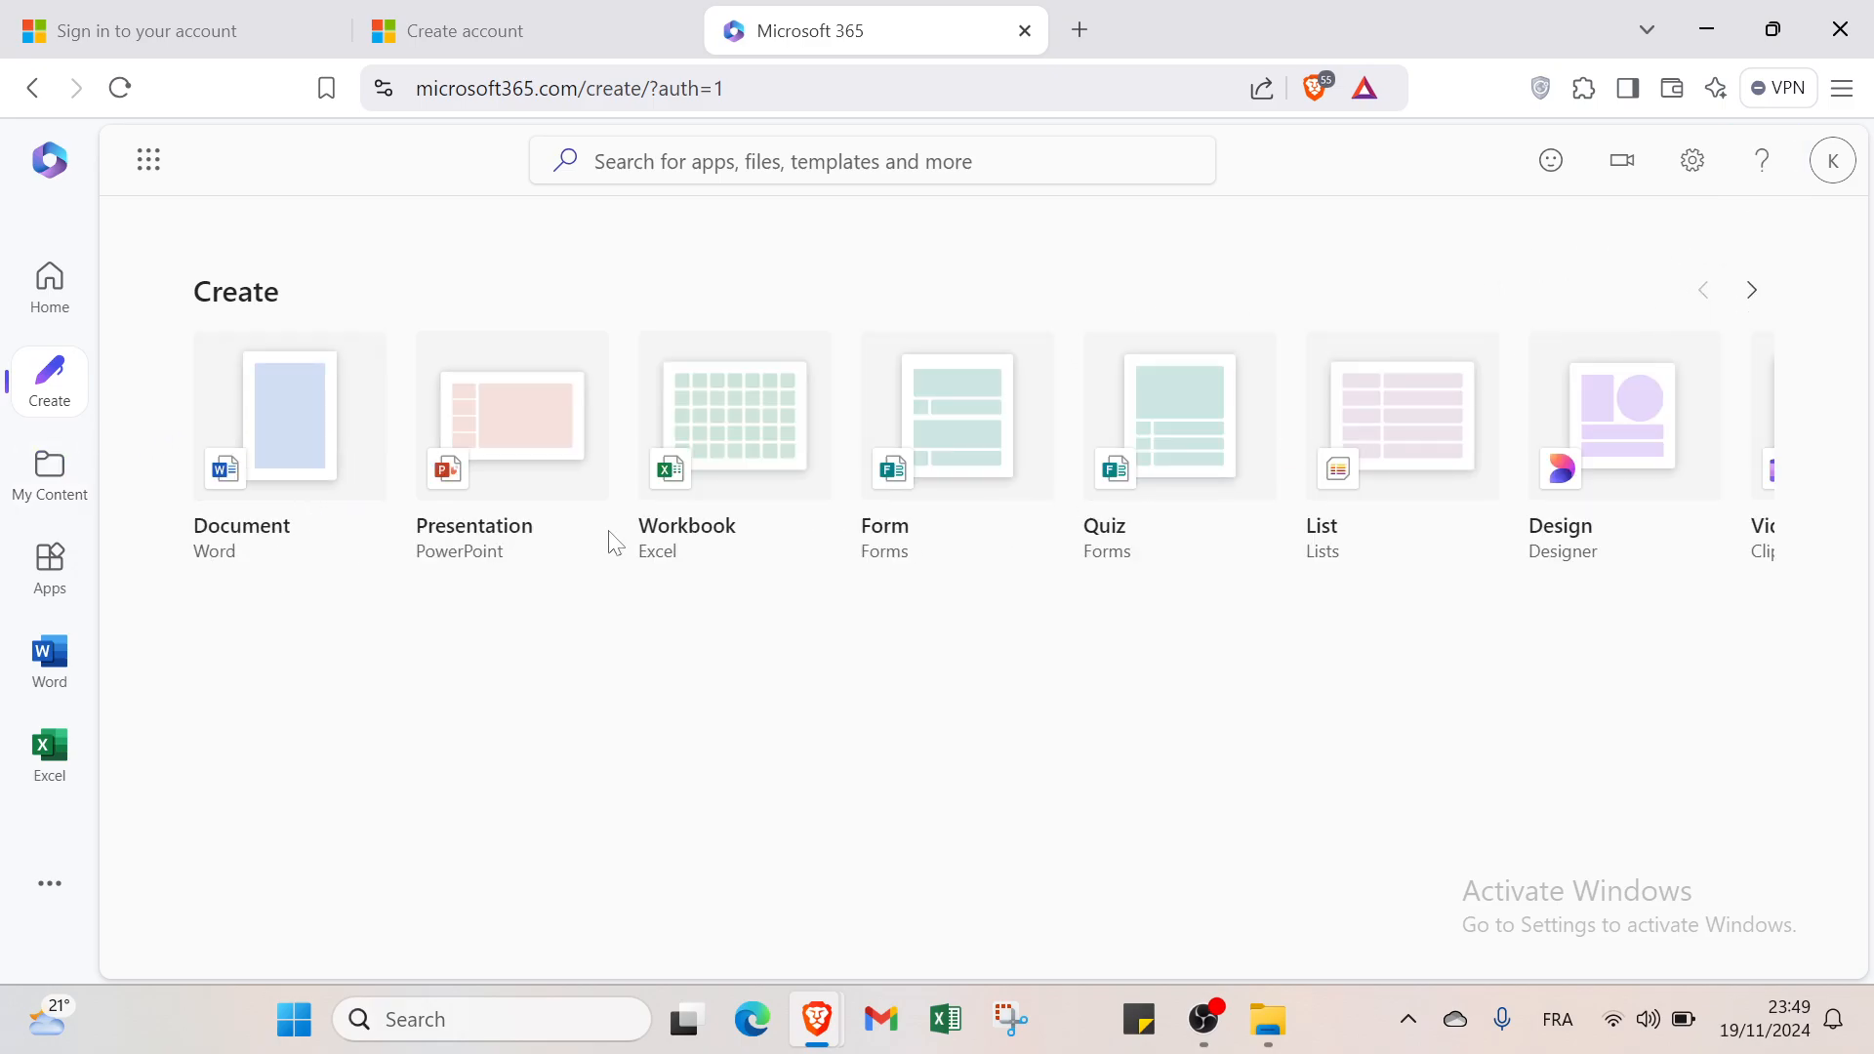
{"action": "left_click", "coordinate": [294, 503]}
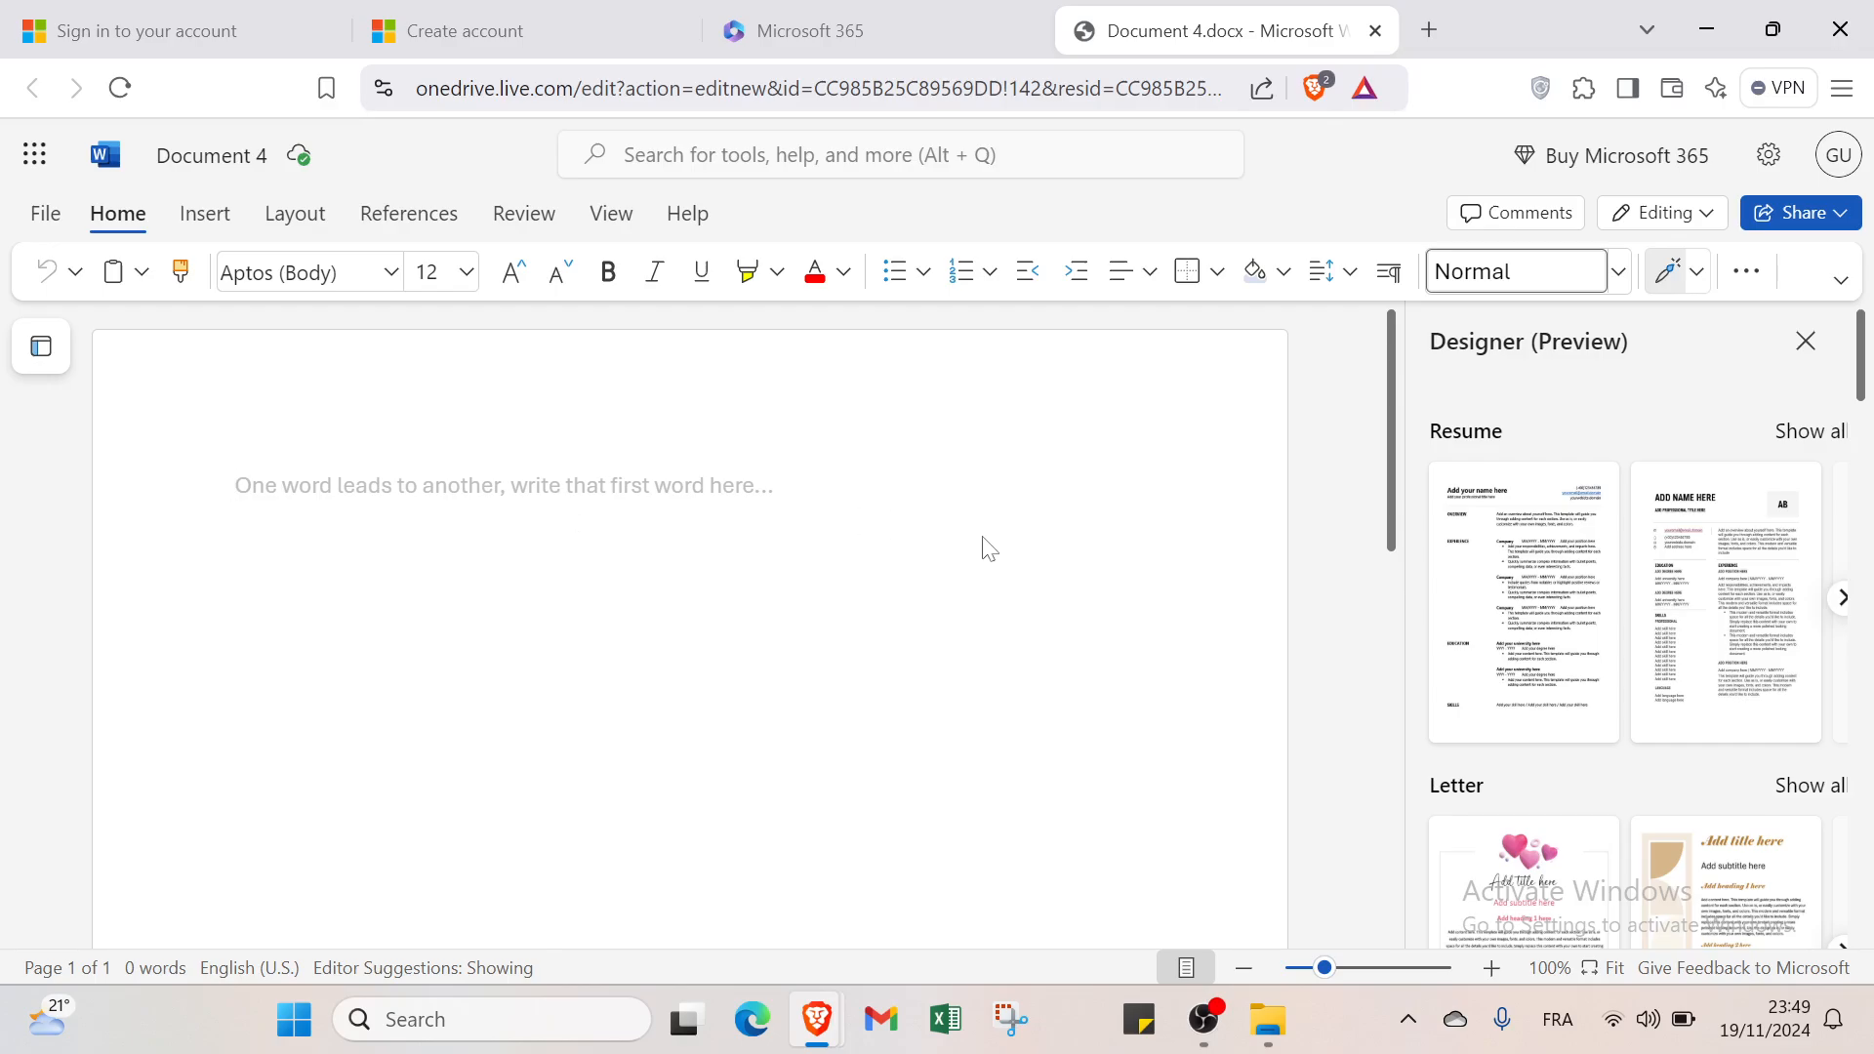
Step: Apply the Title style to the empty first paragraph and look through the available font sizes
{"action": "left_click", "coordinate": [1622, 281]}
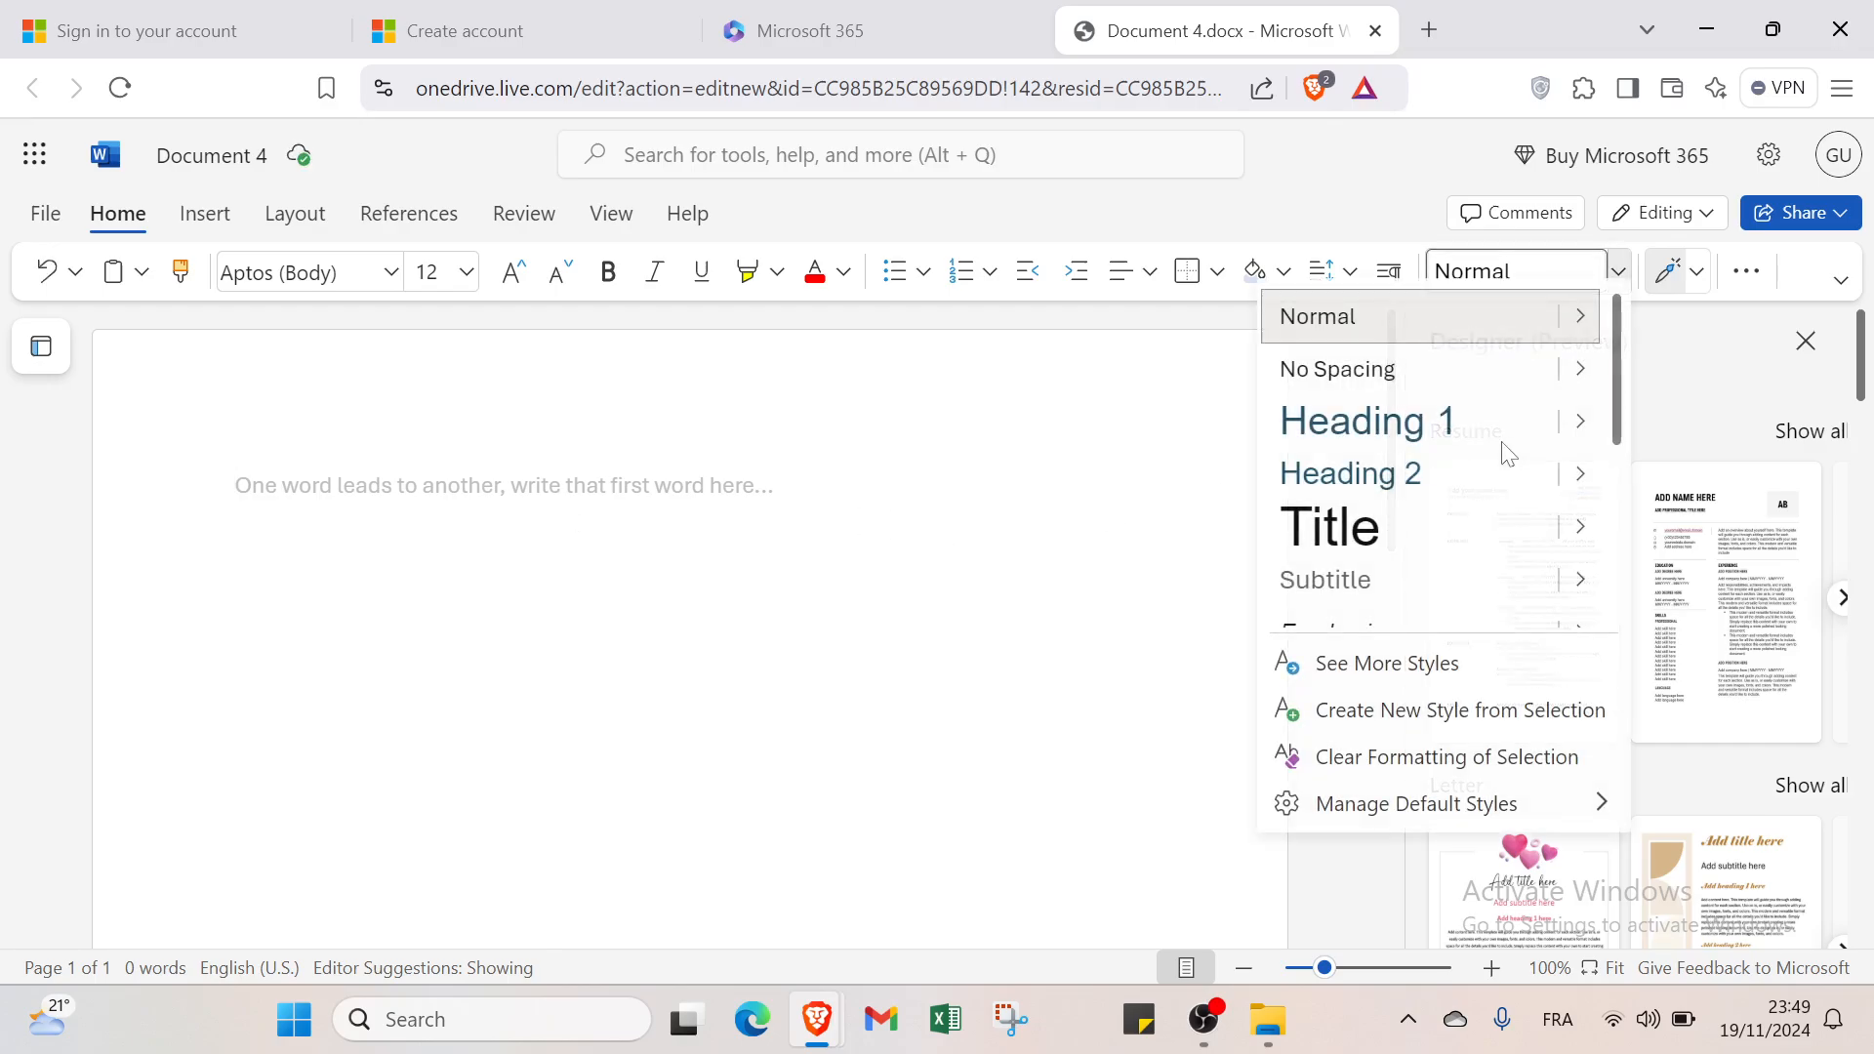
{"action": "left_click", "coordinate": [1402, 543]}
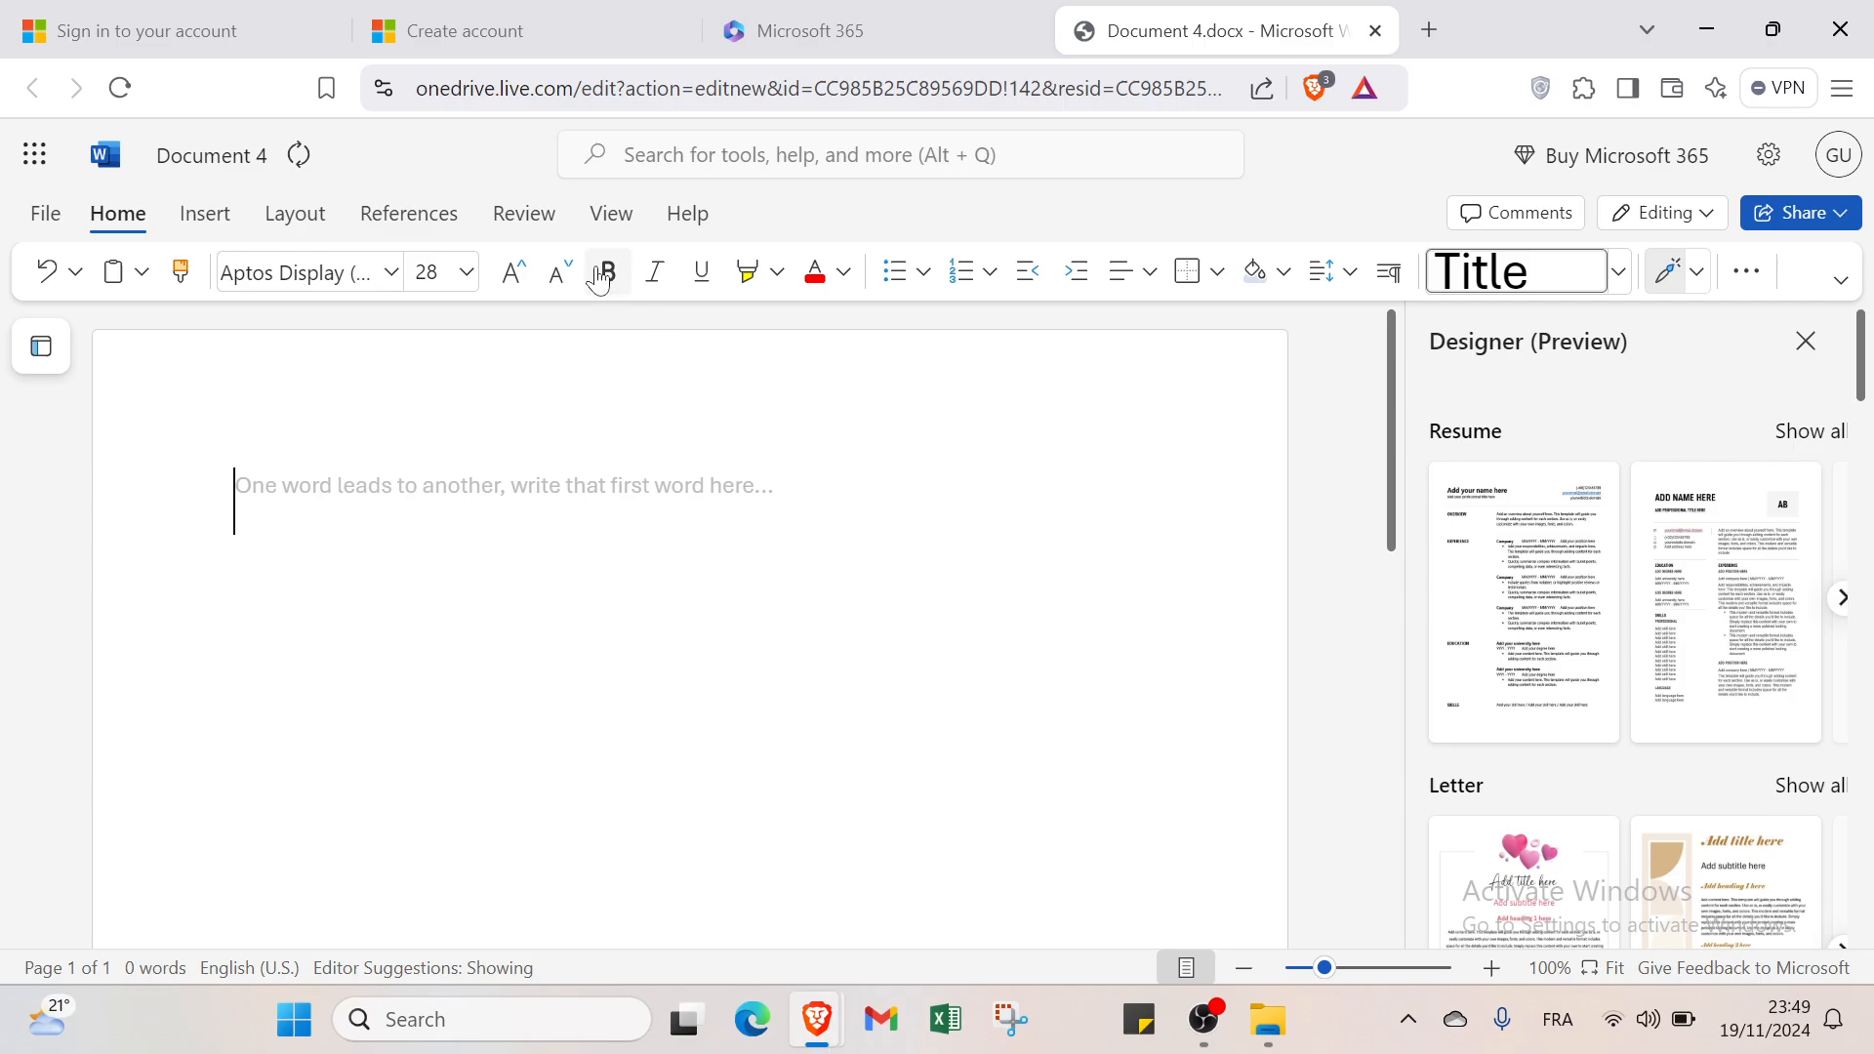
{"action": "left_click", "coordinate": [467, 272]}
{"action": "scroll", "coordinate": [442, 435], "scroll_direction": "down", "scroll_amount": 1}
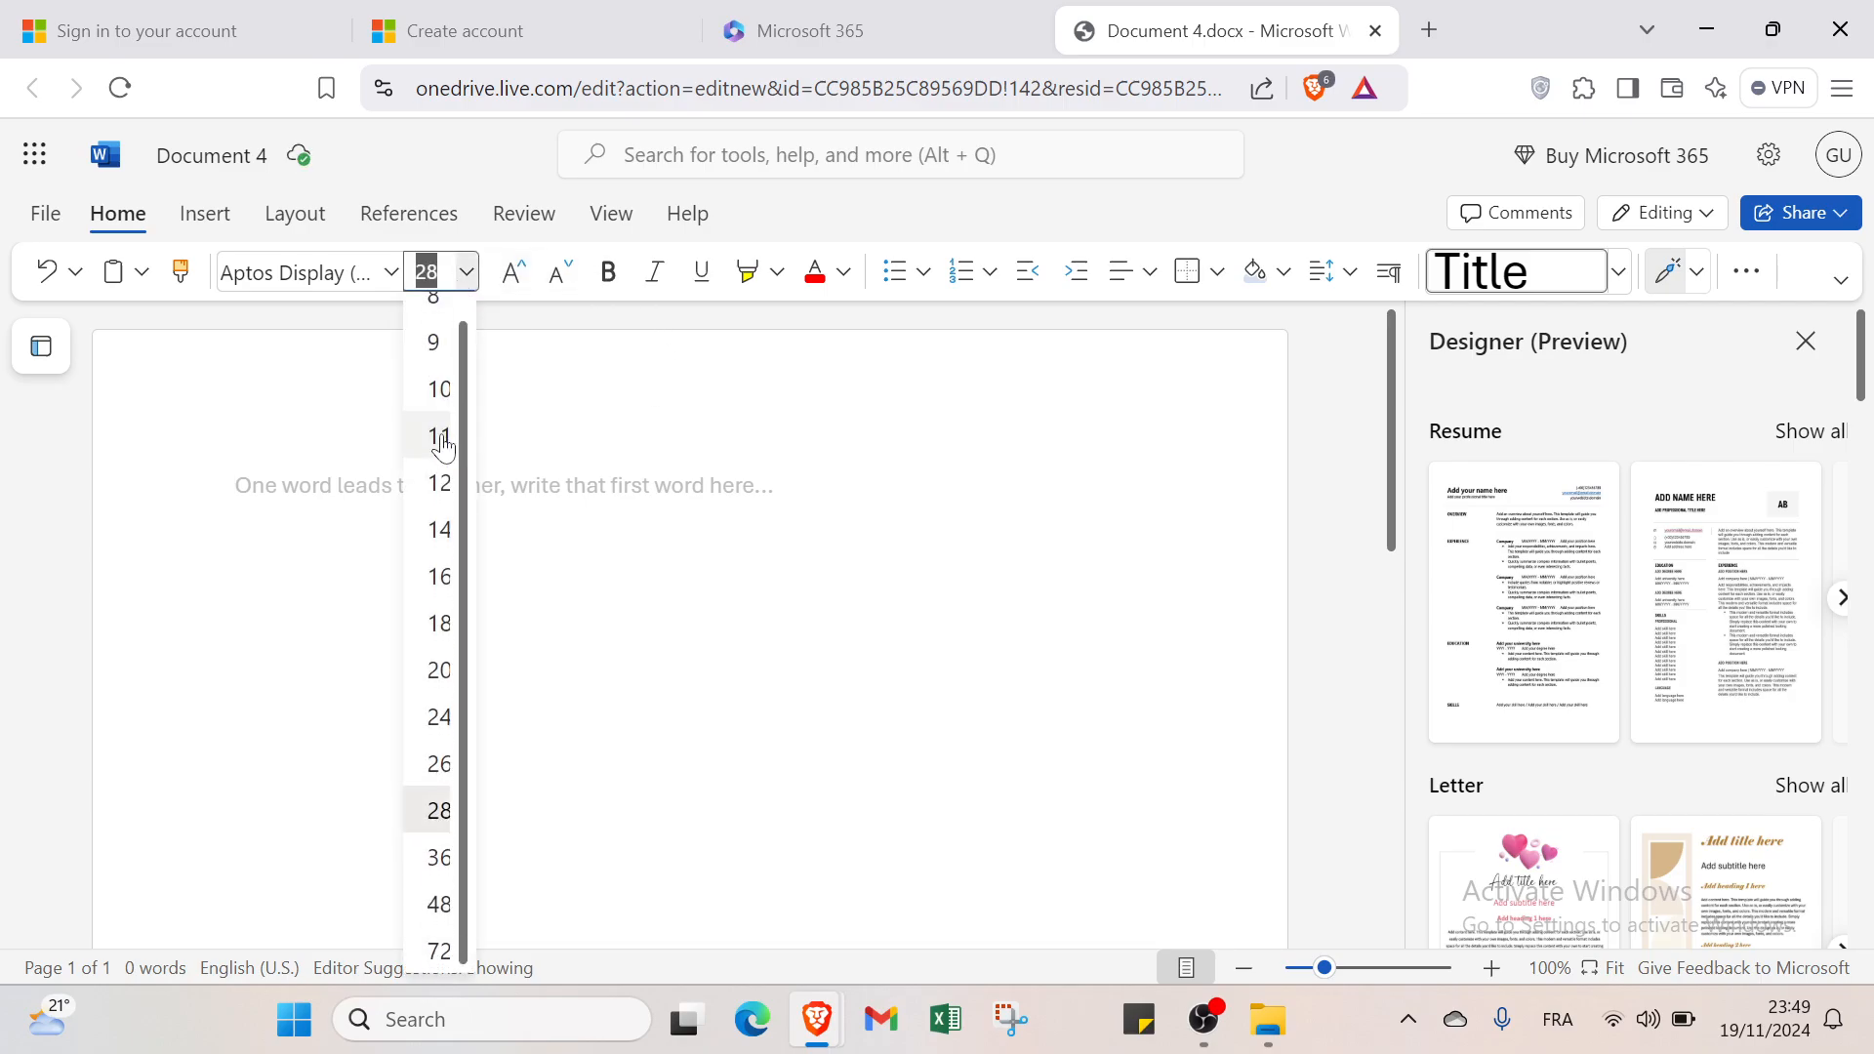
{"action": "left_click", "coordinate": [632, 405]}
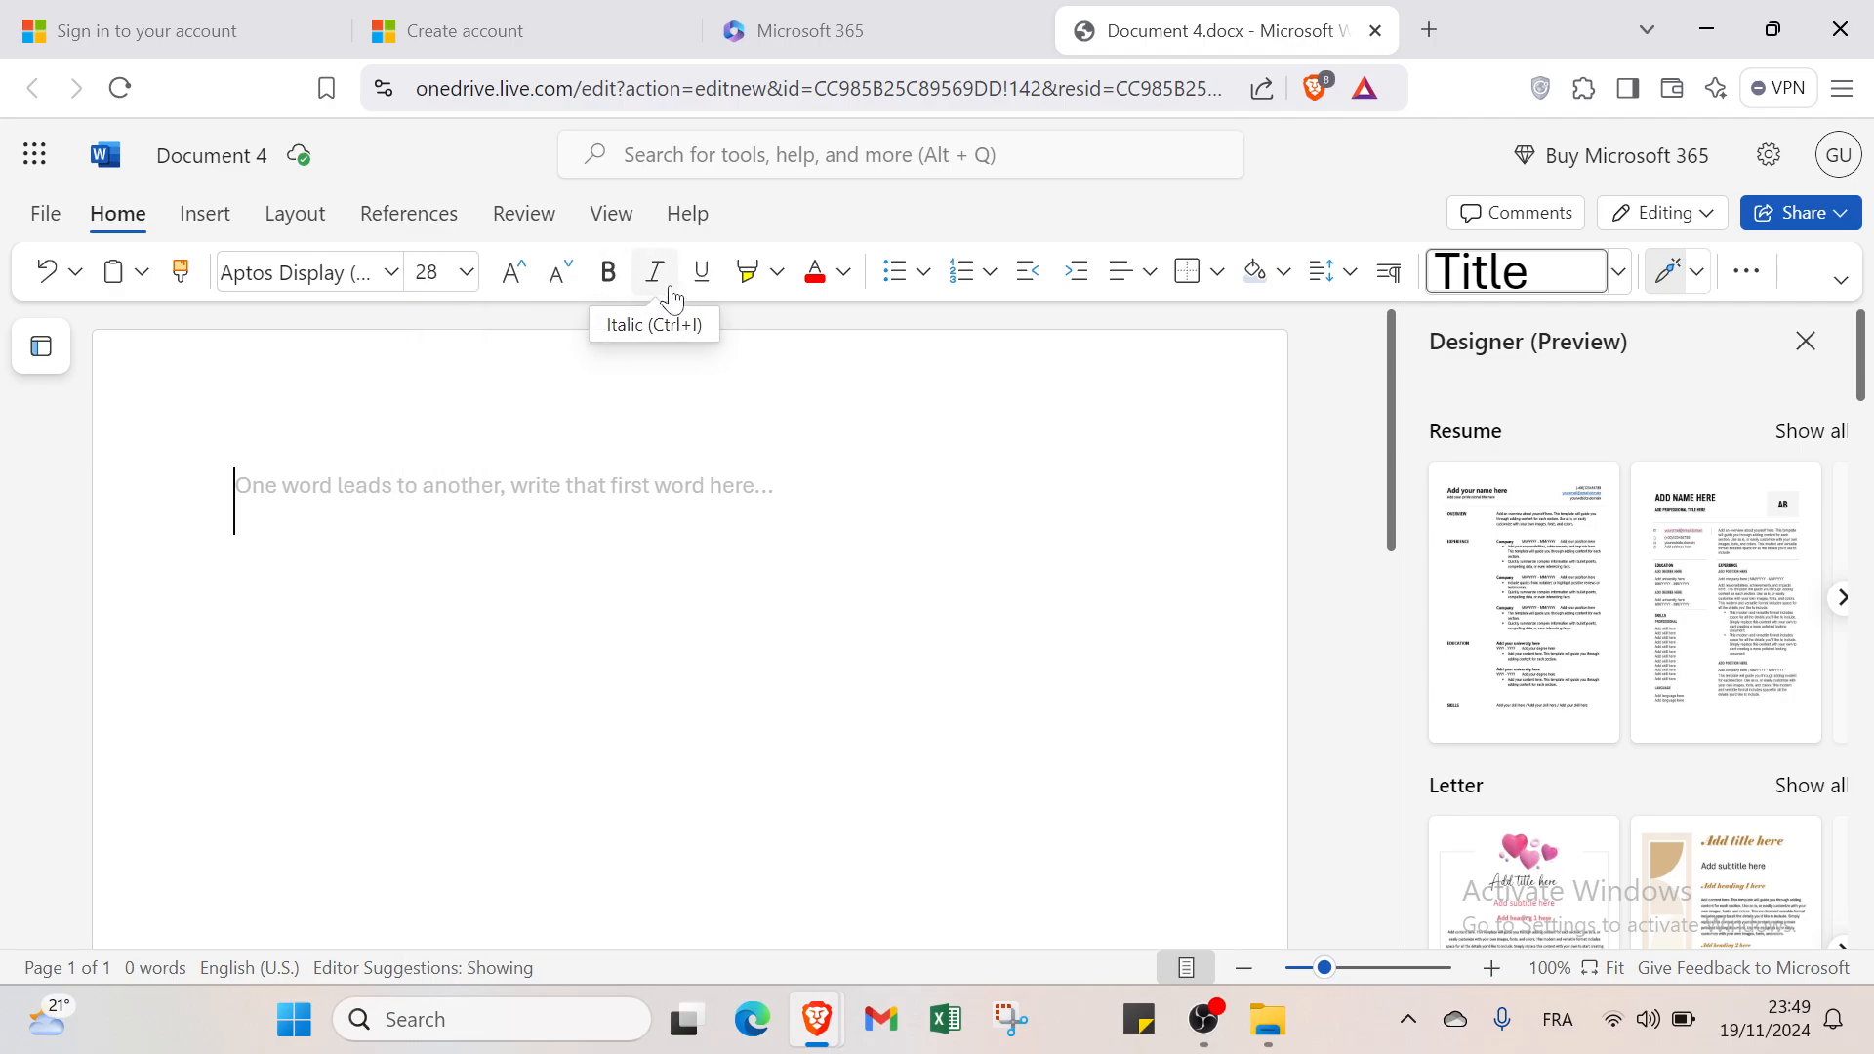
Step: Examine the text highlight colors and font colors offered for the document
{"action": "left_click", "coordinate": [737, 291]}
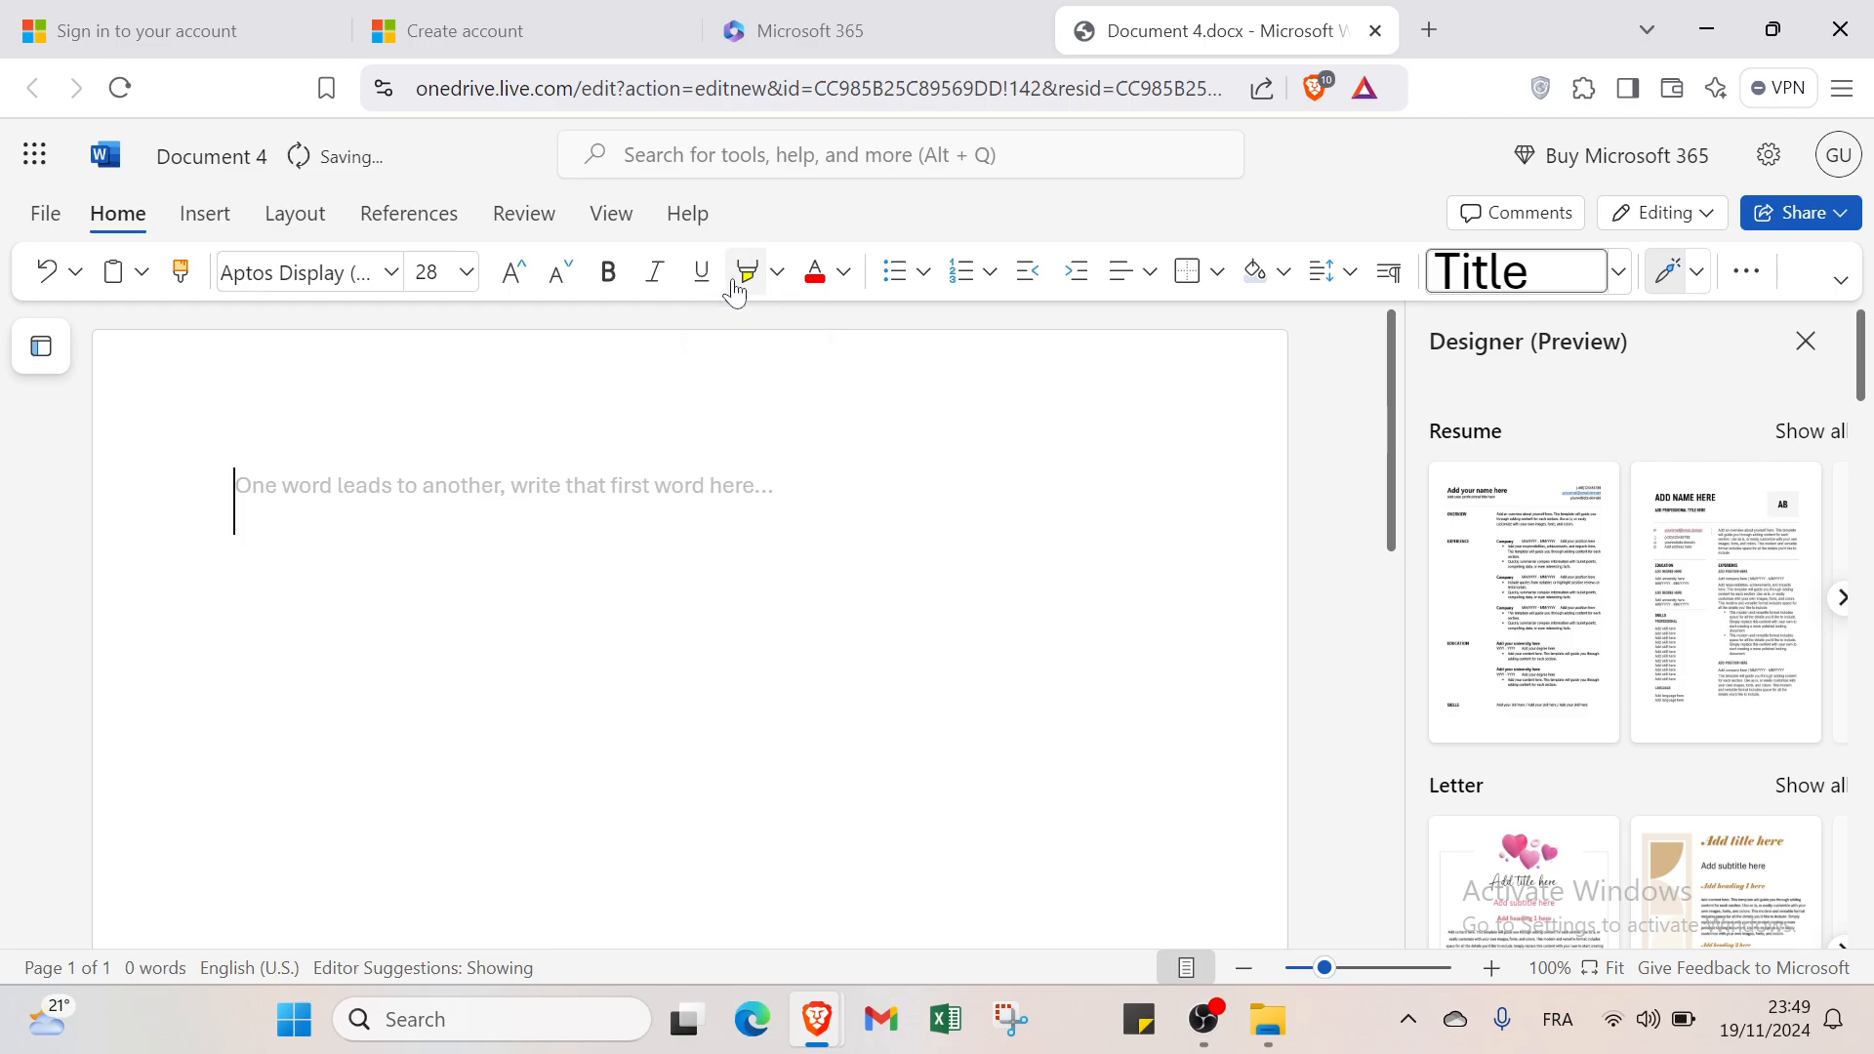
{"action": "left_click", "coordinate": [775, 285]}
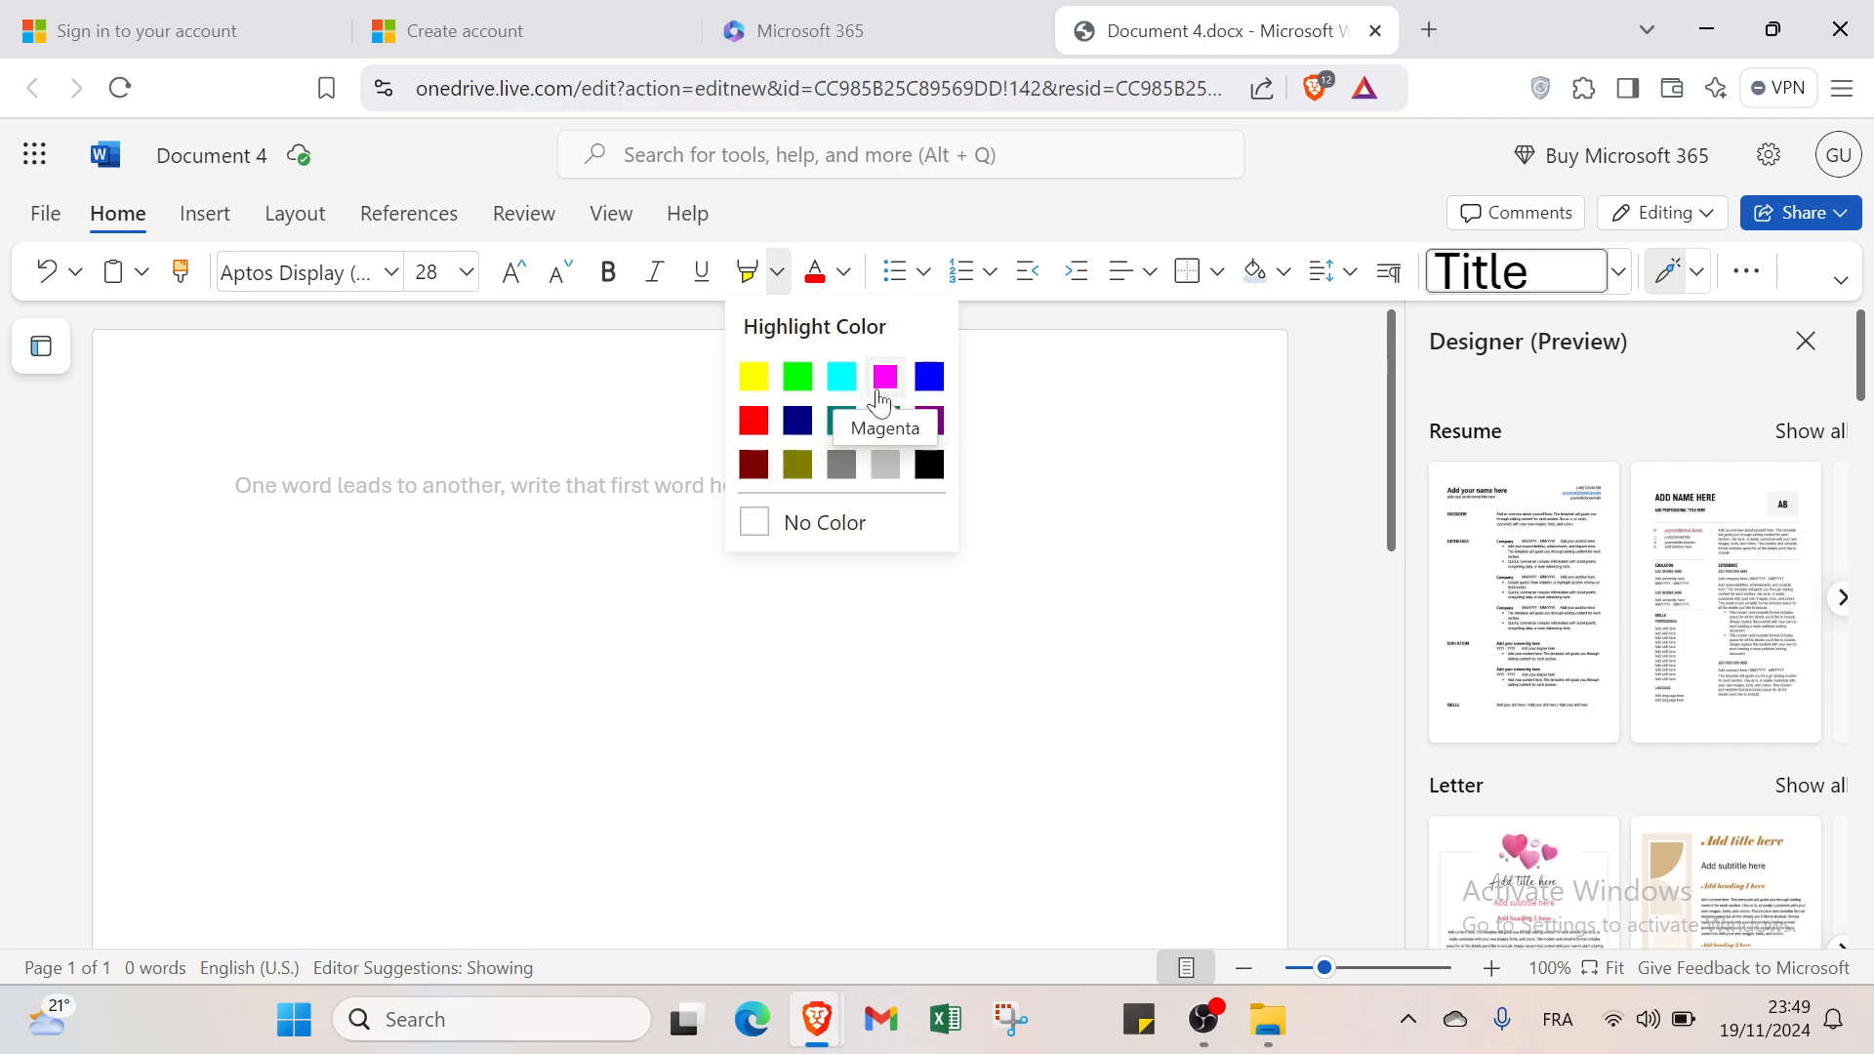
{"action": "left_click", "coordinate": [646, 449]}
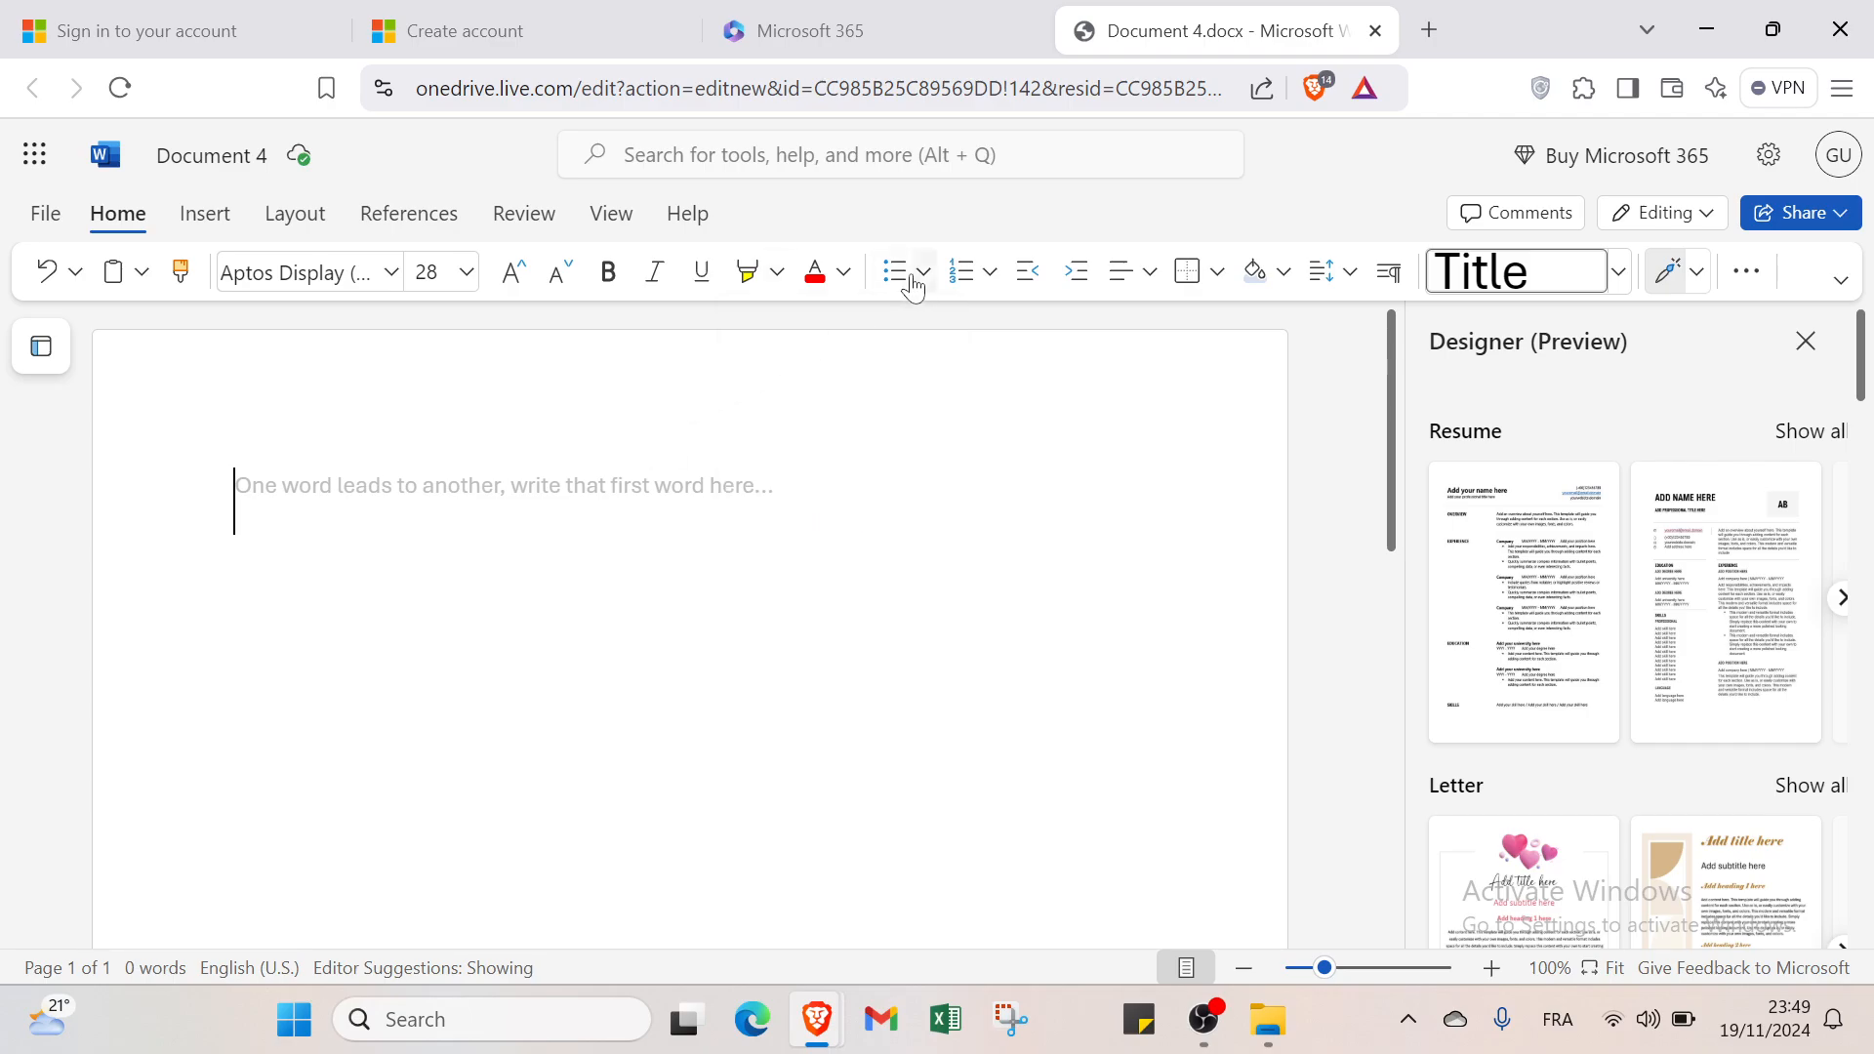
{"action": "left_click", "coordinate": [845, 283]}
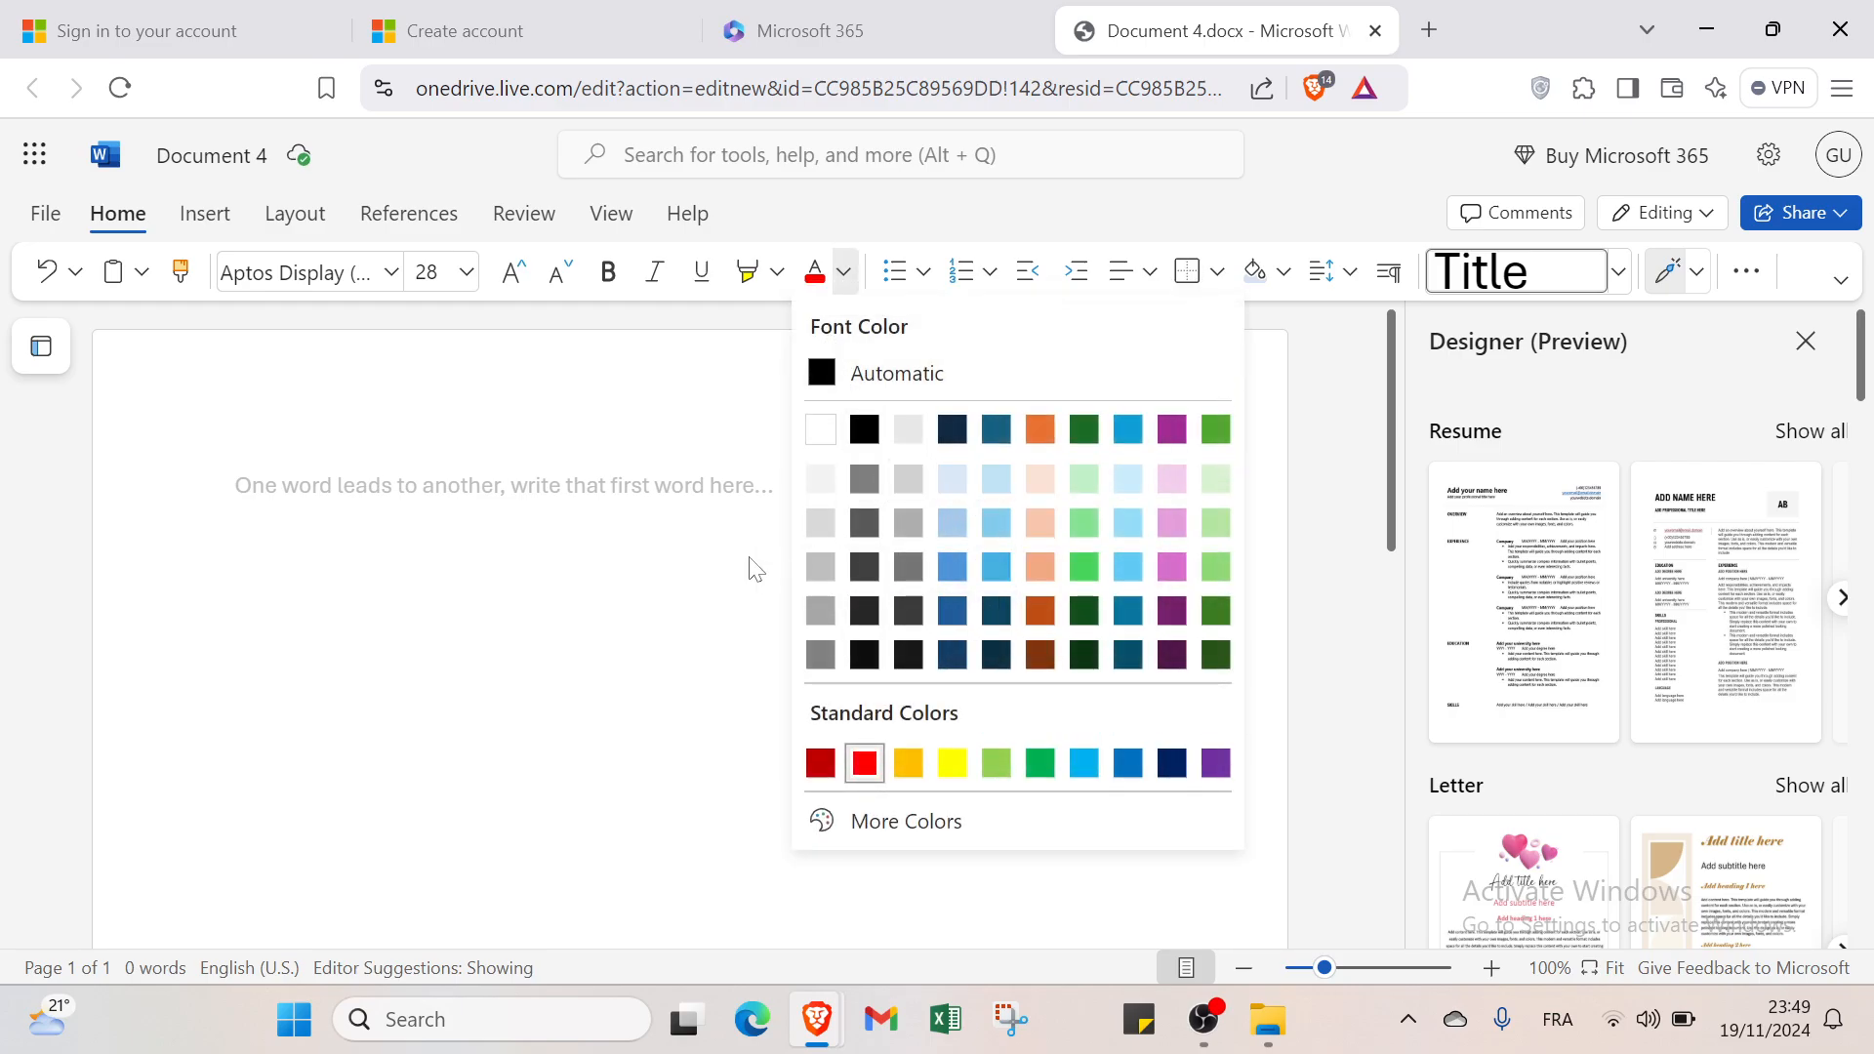
{"action": "left_click", "coordinate": [639, 586]}
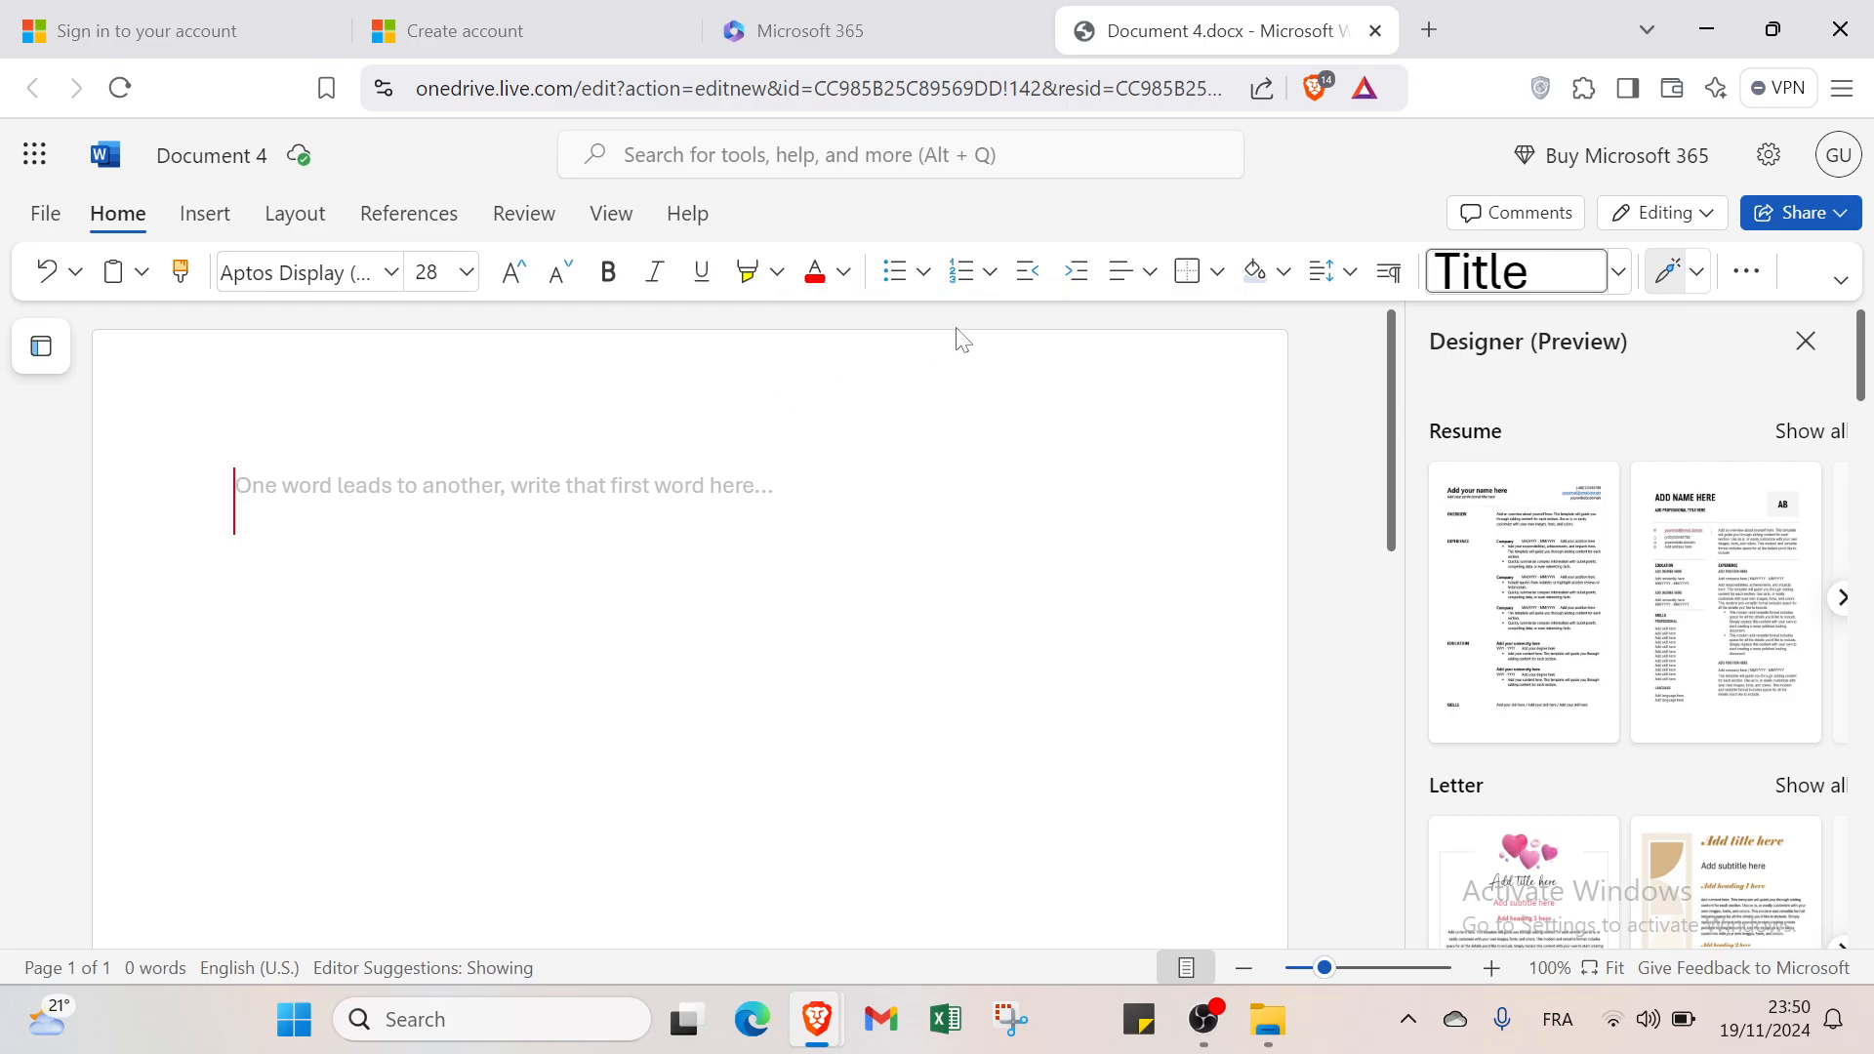
Step: Set the empty paragraph back to the Normal style
{"action": "left_click", "coordinate": [1620, 279]}
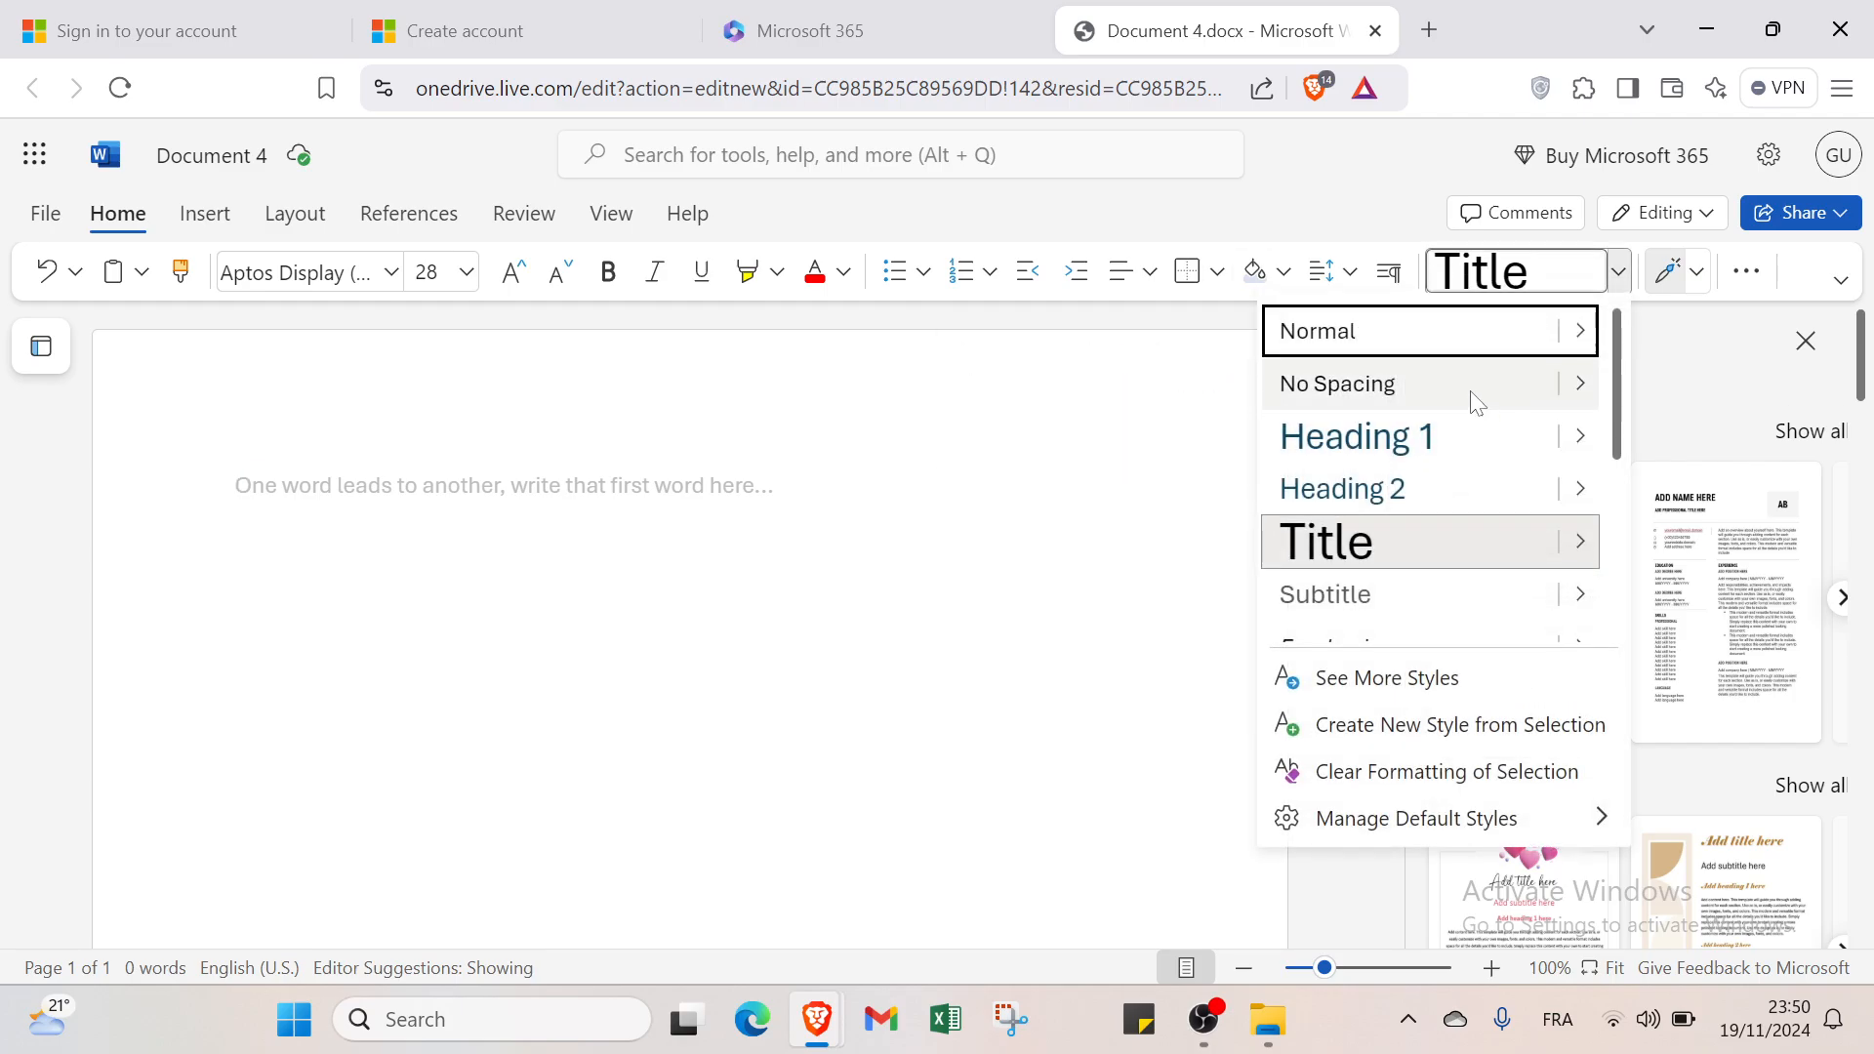
{"action": "left_click", "coordinate": [1450, 336]}
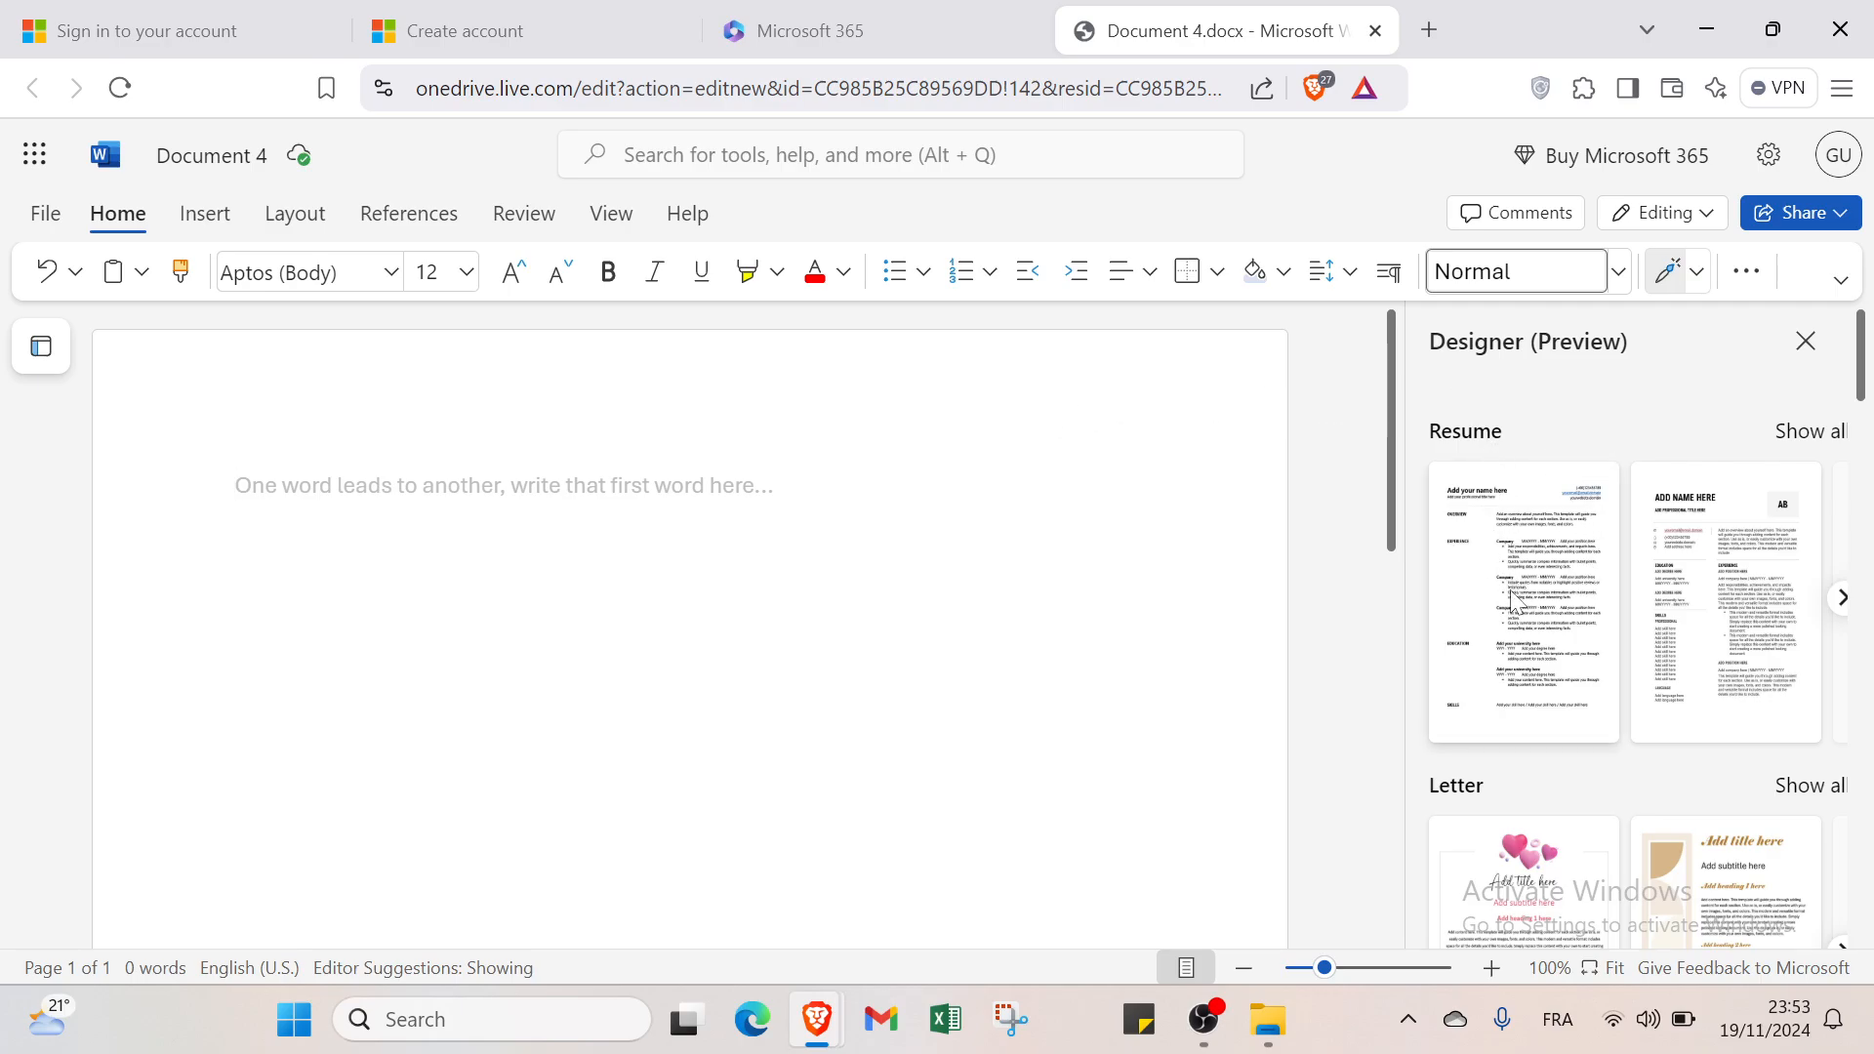
Step: Examine the Designer template categories offered for the document, from Resume and Letter through Invoice and Article
{"action": "scroll", "coordinate": [1515, 796], "scroll_direction": "down", "scroll_amount": 2}
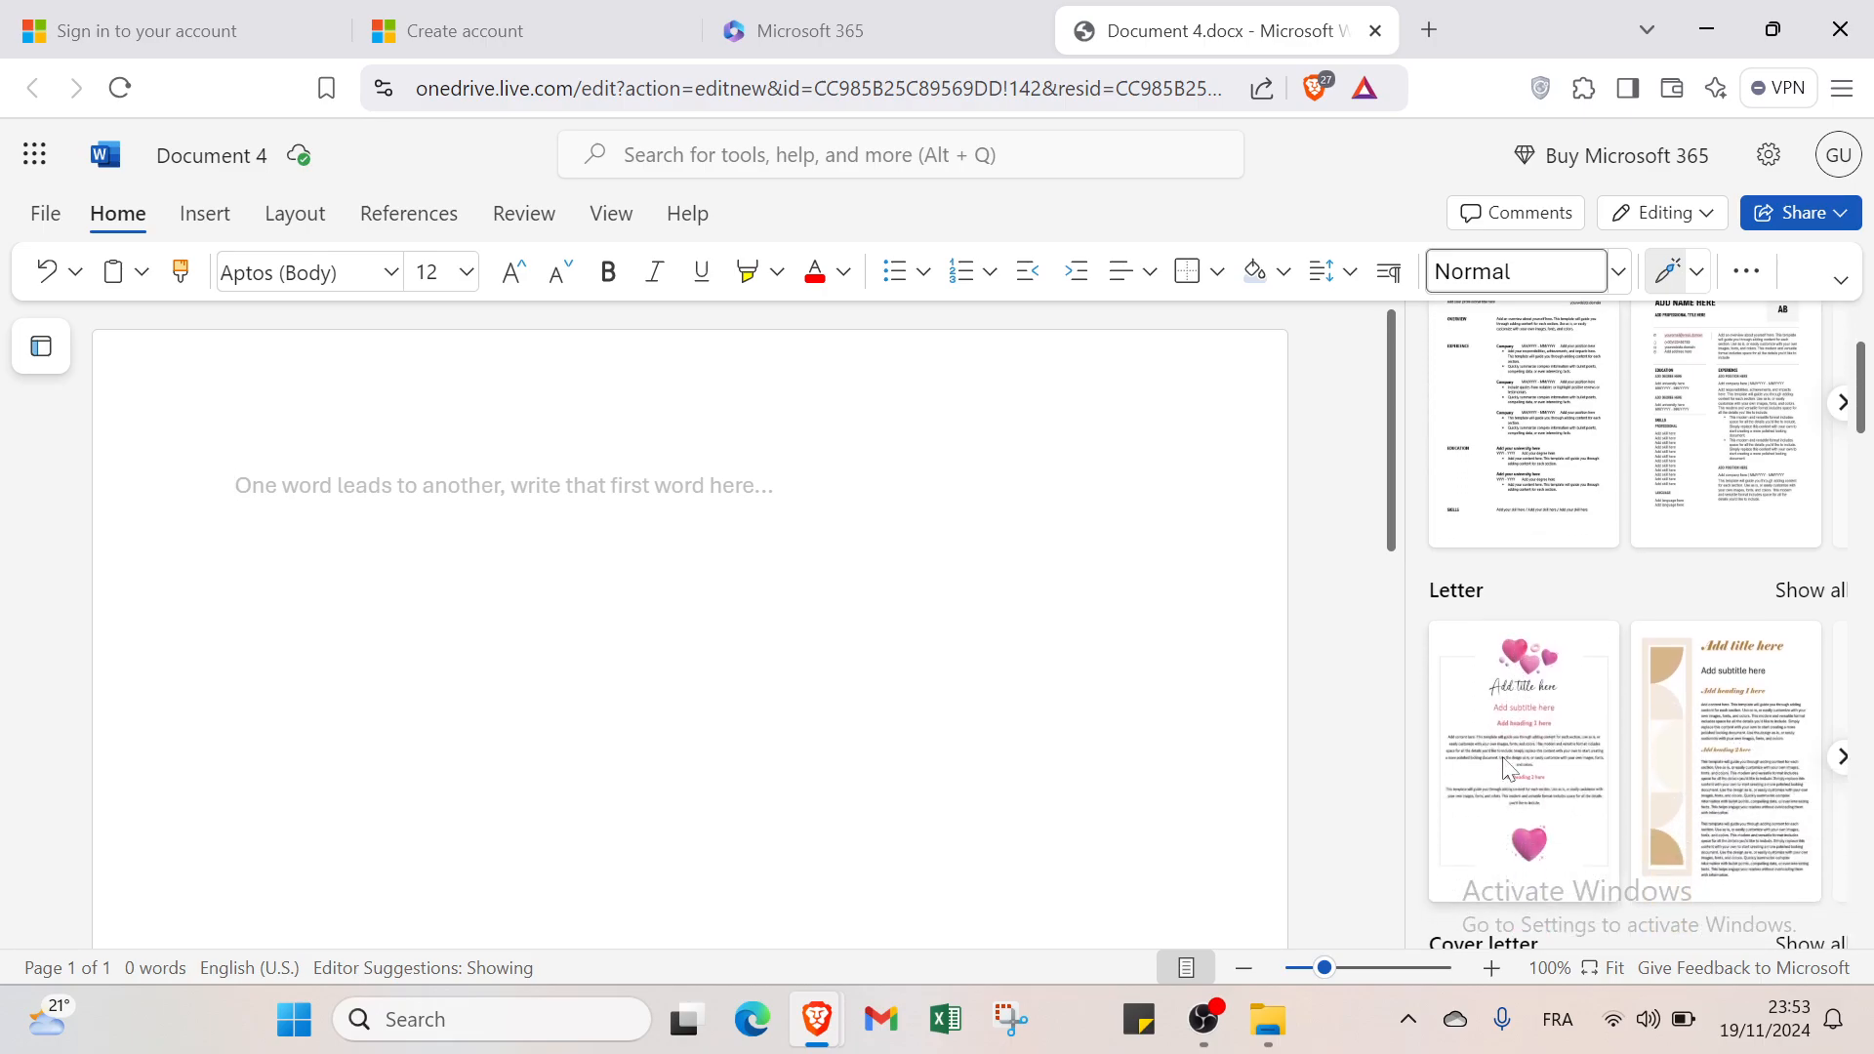
{"action": "scroll", "coordinate": [1503, 766], "scroll_direction": "down", "scroll_amount": 5}
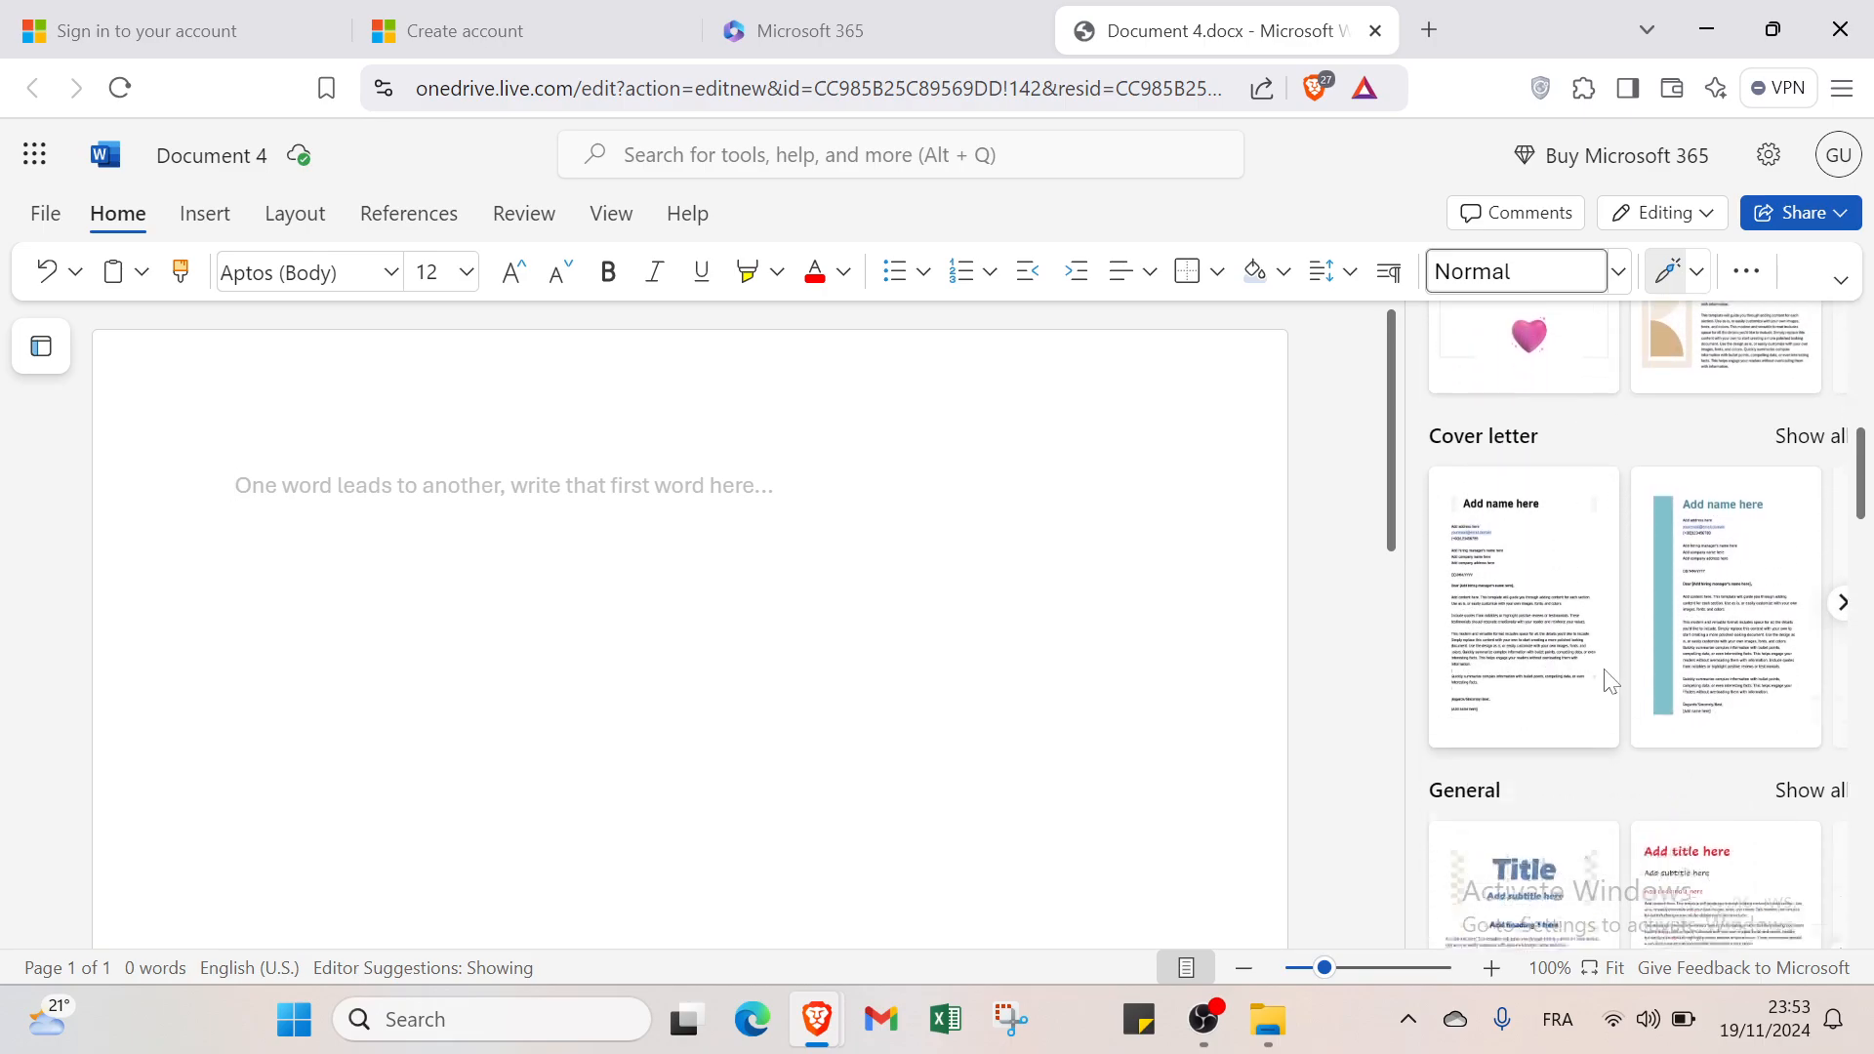
{"action": "scroll", "coordinate": [1591, 668], "scroll_direction": "down", "scroll_amount": 5}
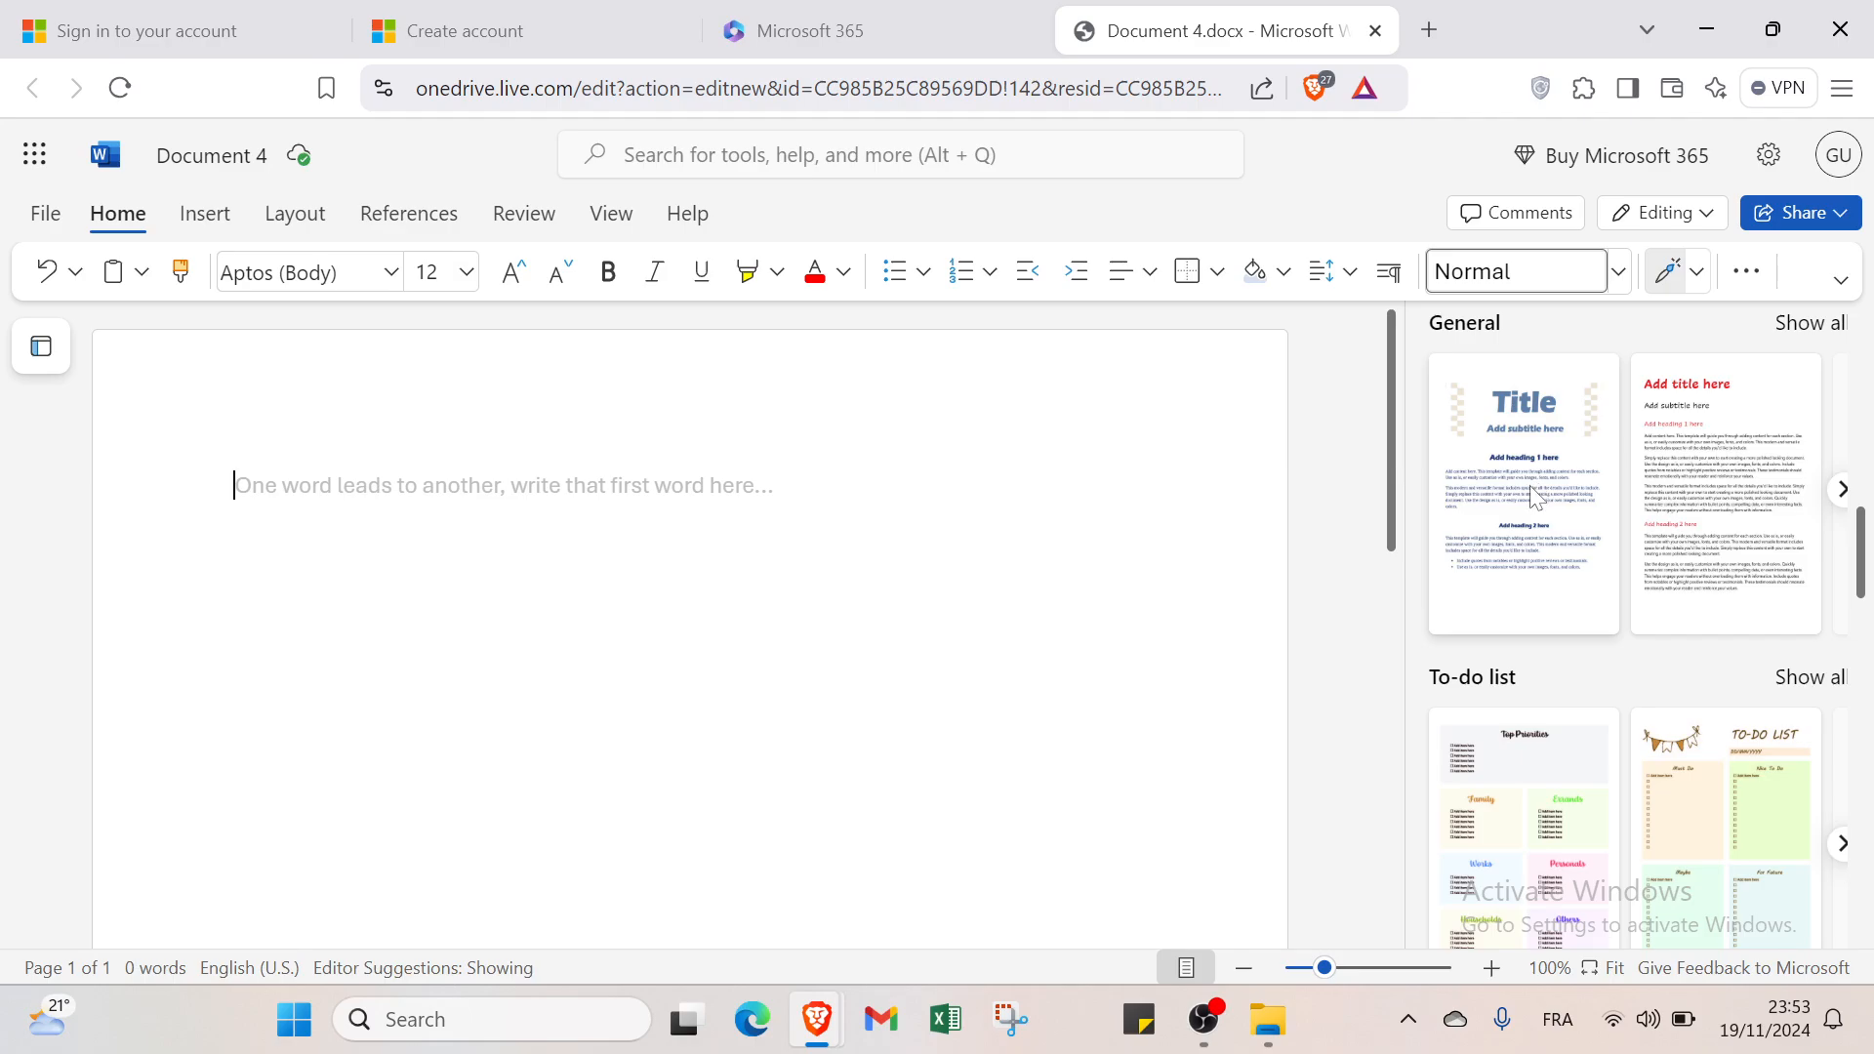
{"action": "scroll", "coordinate": [1474, 705], "scroll_direction": "down", "scroll_amount": 5}
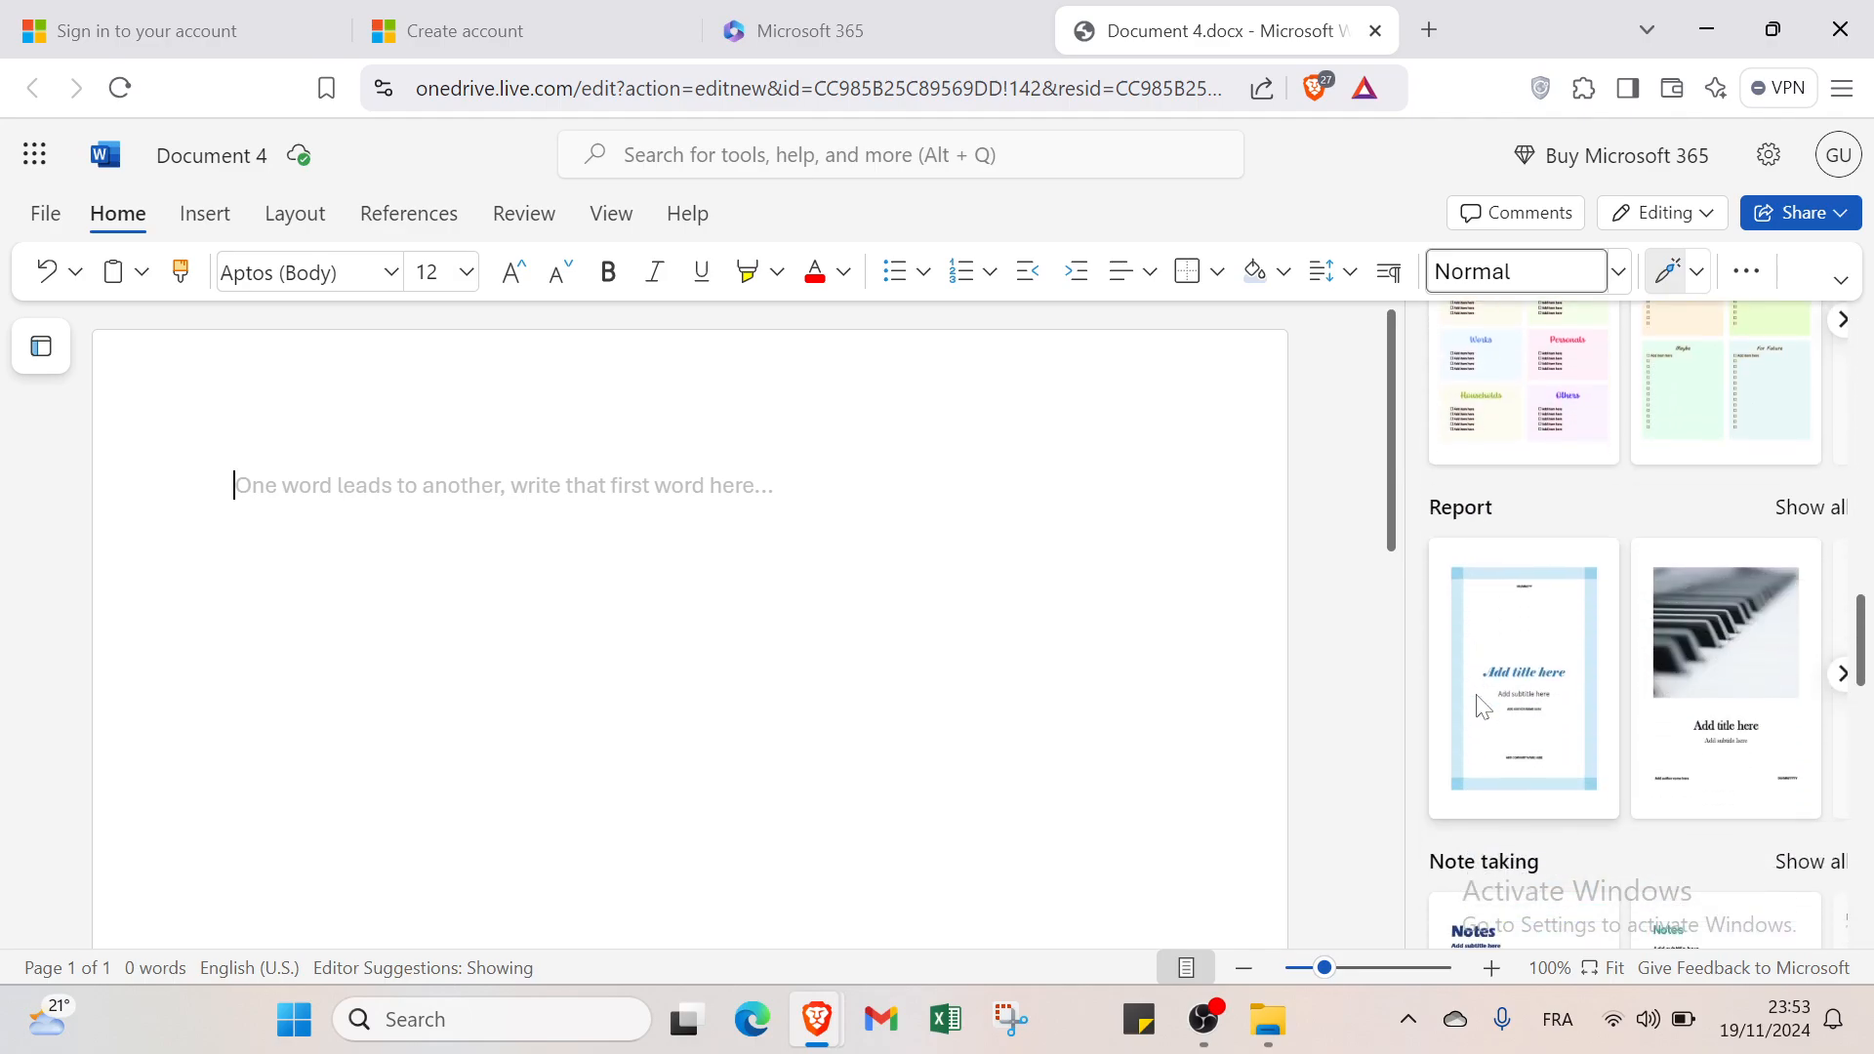
{"action": "scroll", "coordinate": [1480, 705], "scroll_direction": "down", "scroll_amount": 5}
{"action": "scroll", "coordinate": [1542, 586], "scroll_direction": "down", "scroll_amount": 3}
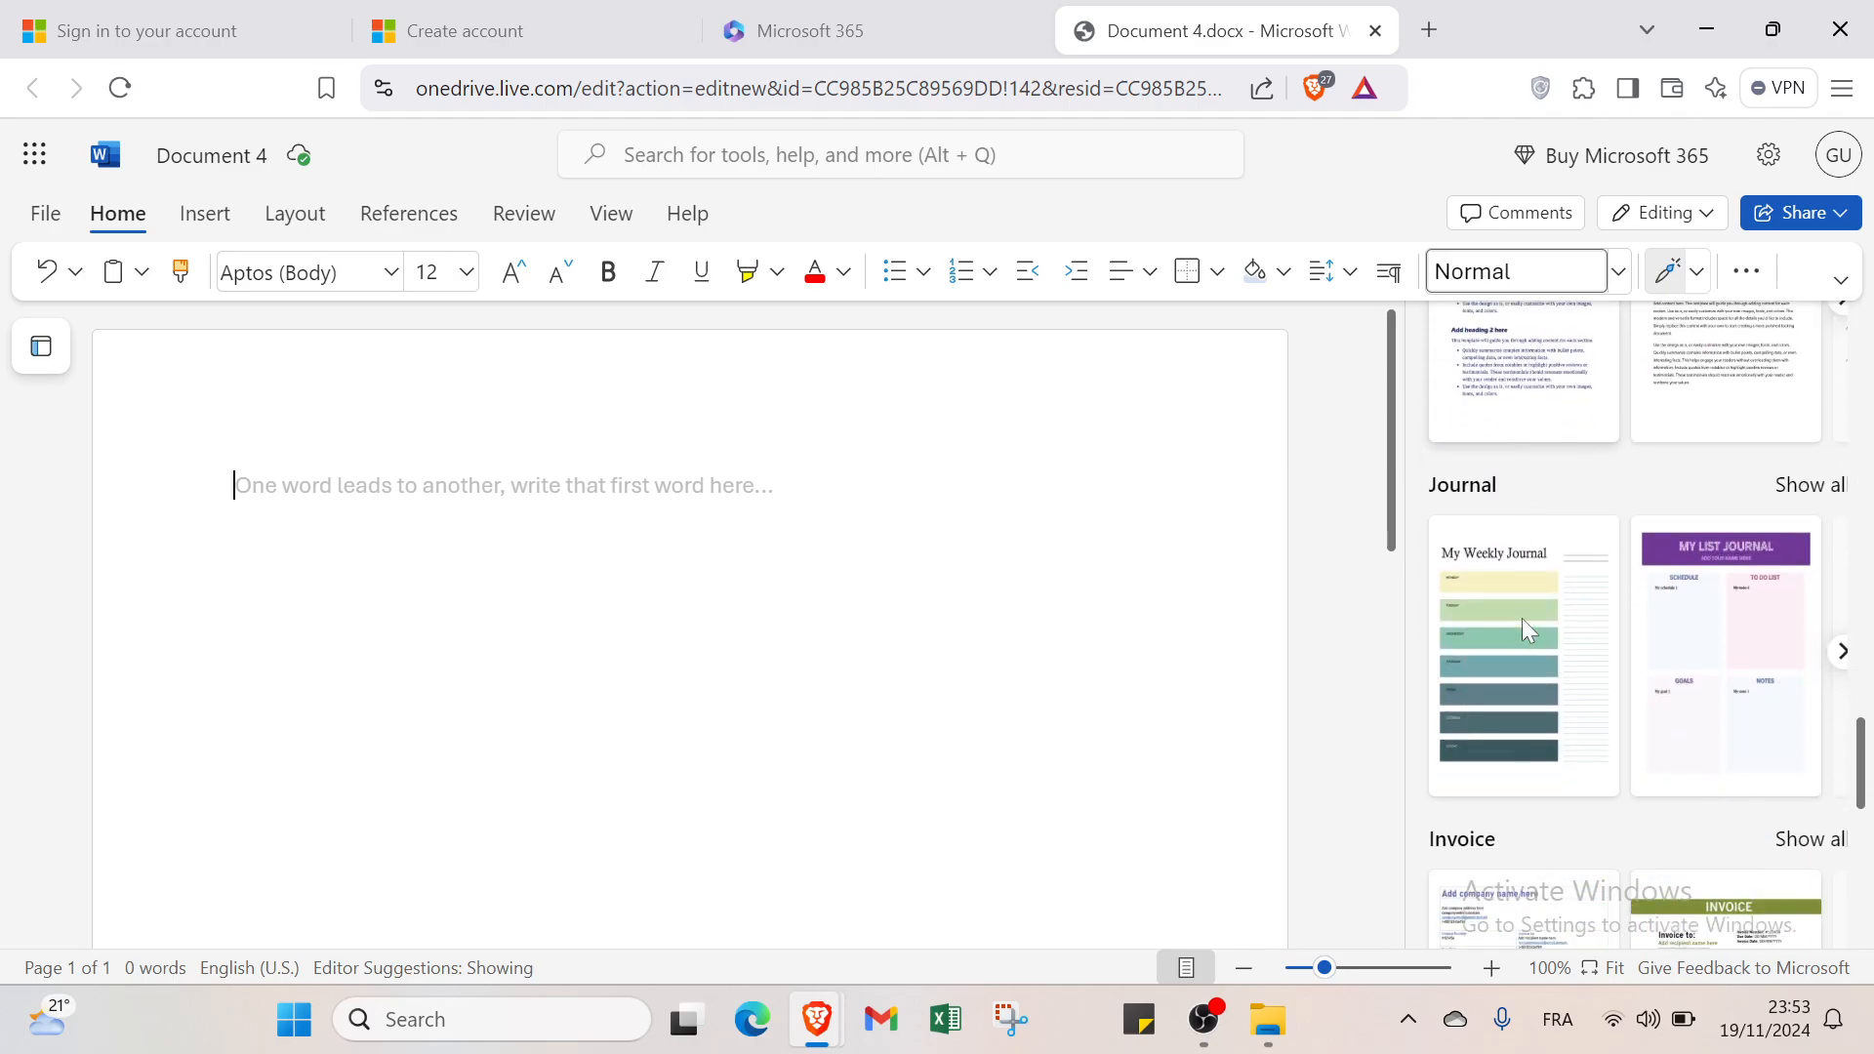
{"action": "scroll", "coordinate": [1503, 586], "scroll_direction": "down", "scroll_amount": 4}
{"action": "scroll", "coordinate": [1482, 532], "scroll_direction": "down", "scroll_amount": 2}
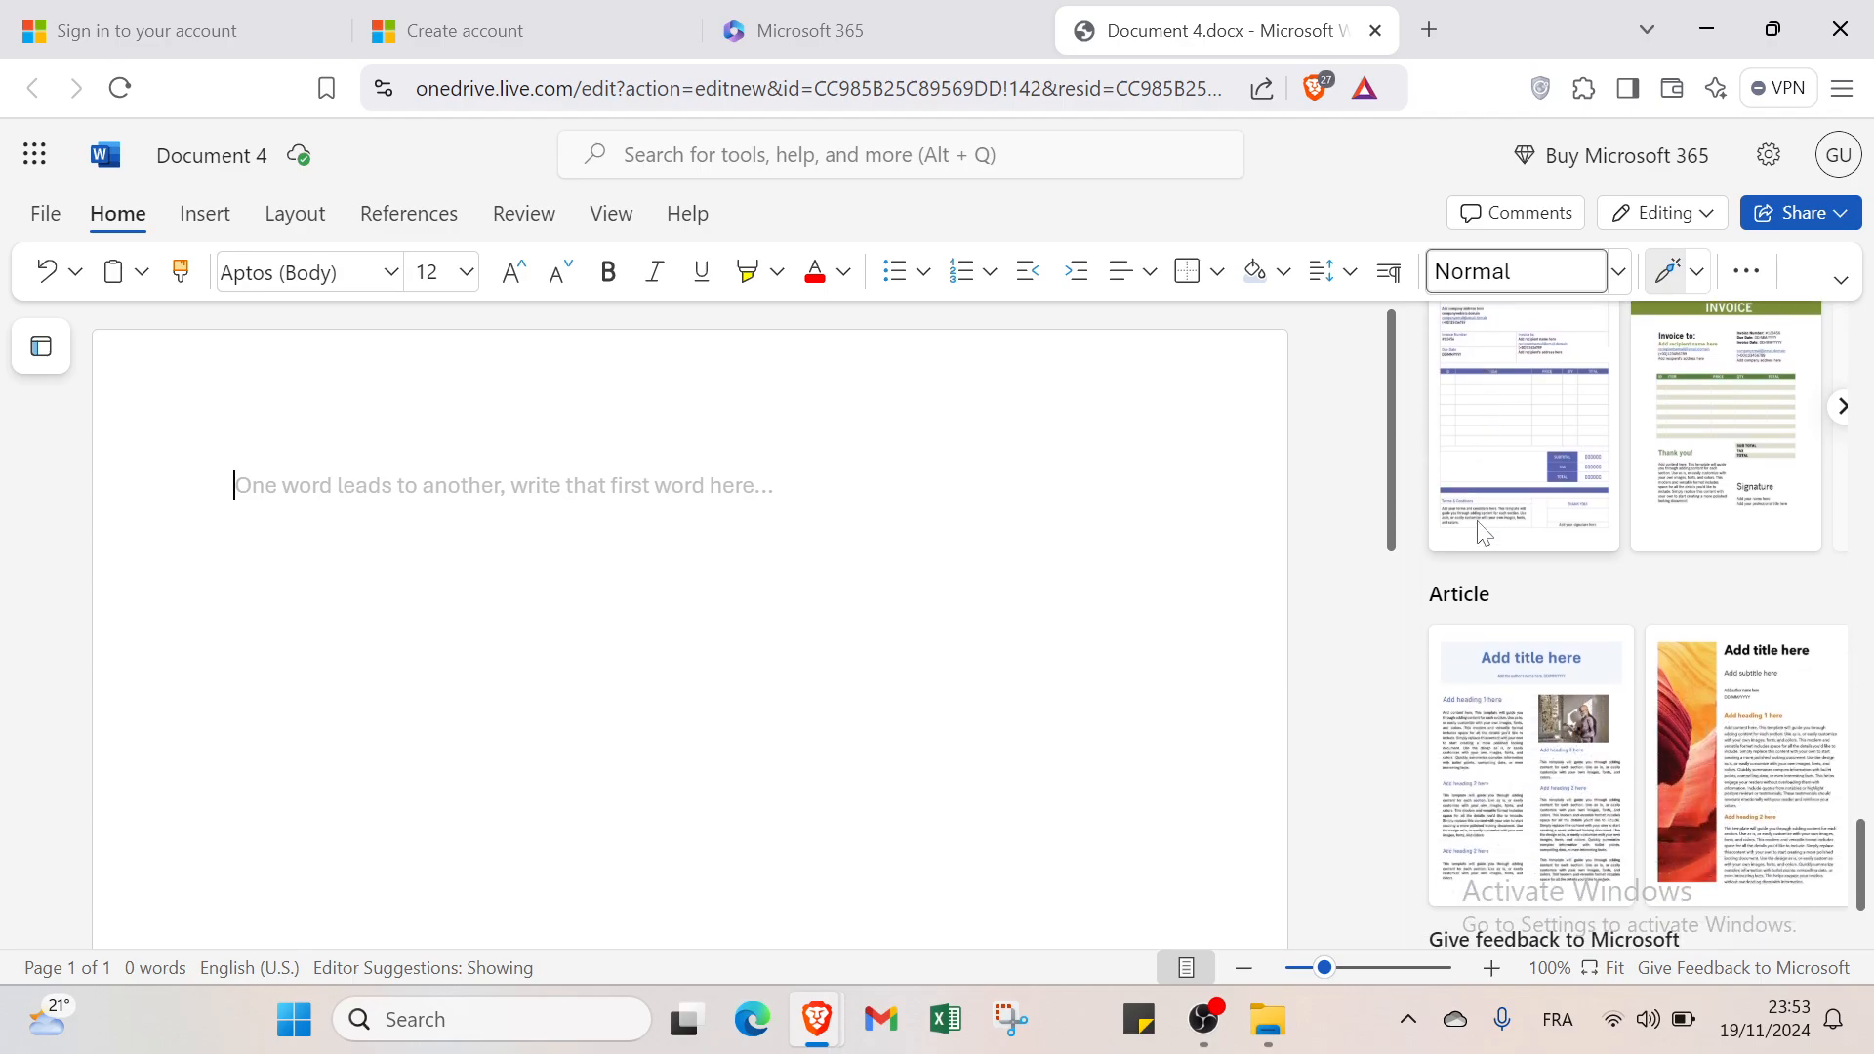
{"action": "scroll", "coordinate": [1487, 644], "scroll_direction": "down", "scroll_amount": 2}
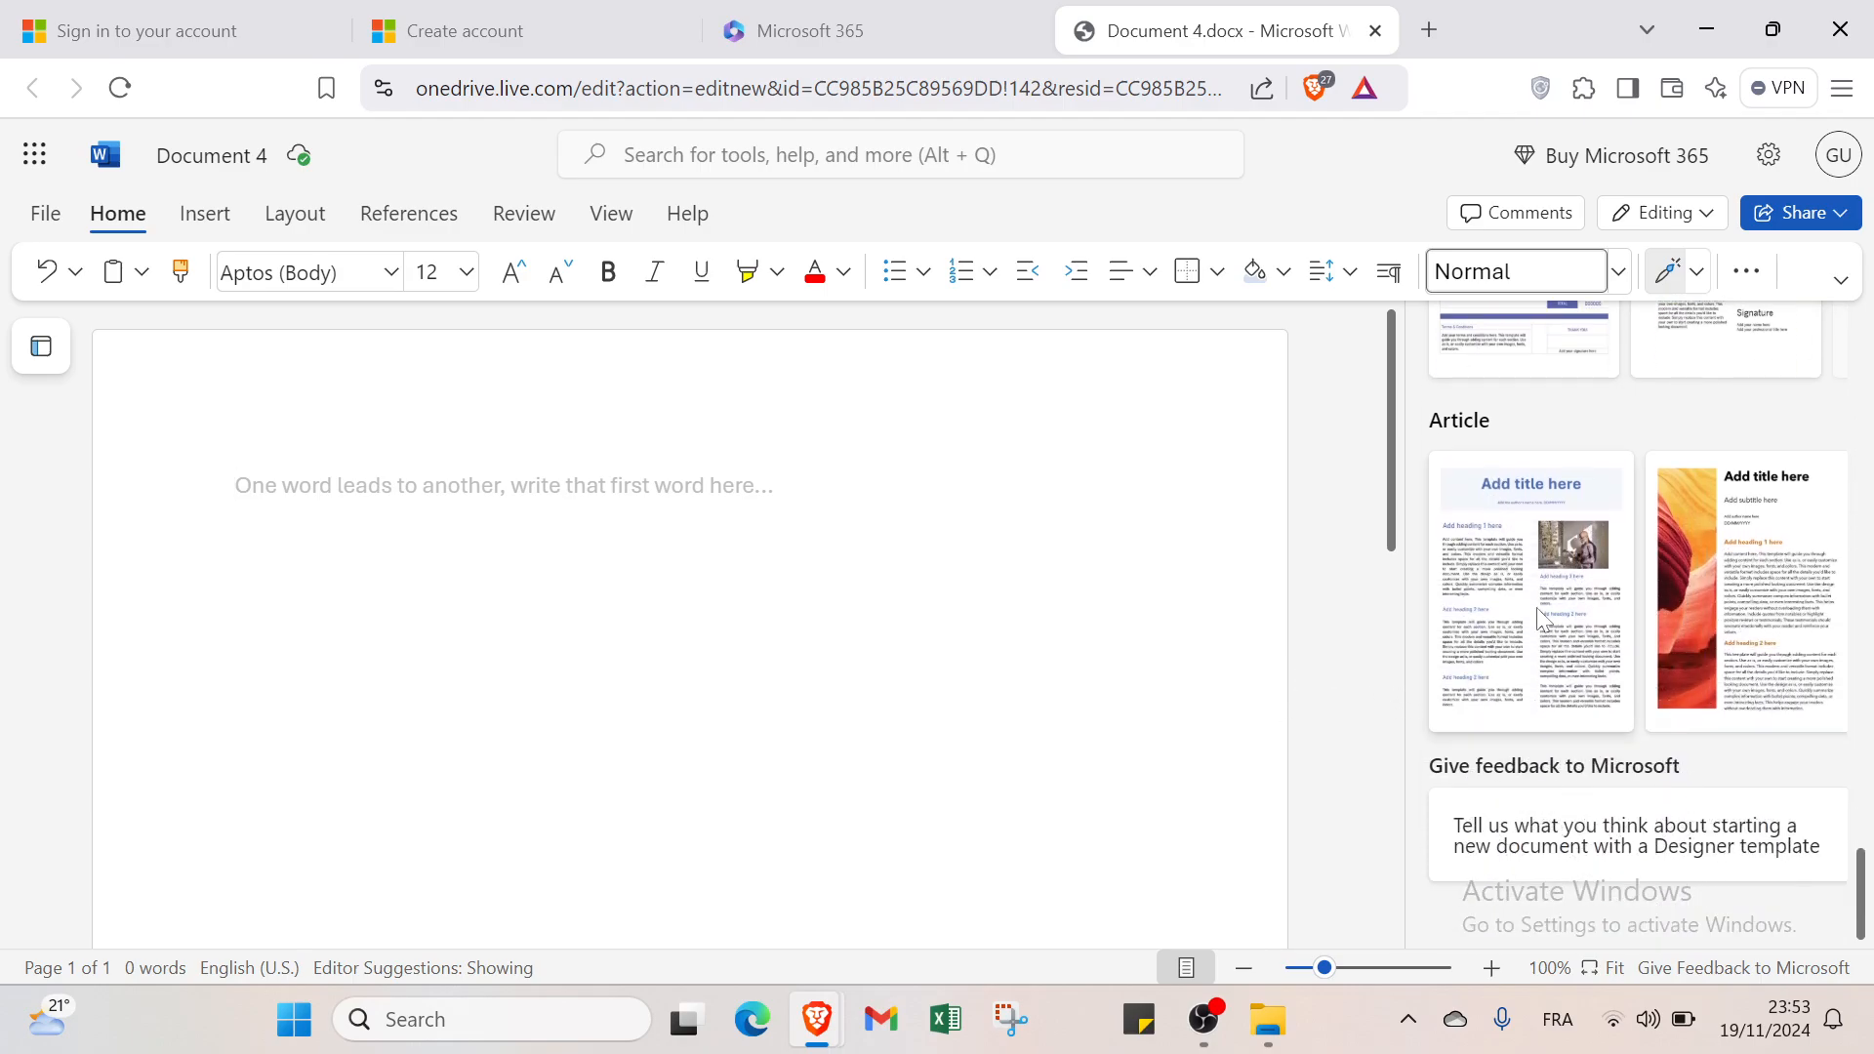
{"action": "scroll", "coordinate": [1540, 610], "scroll_direction": "up", "scroll_amount": 12}
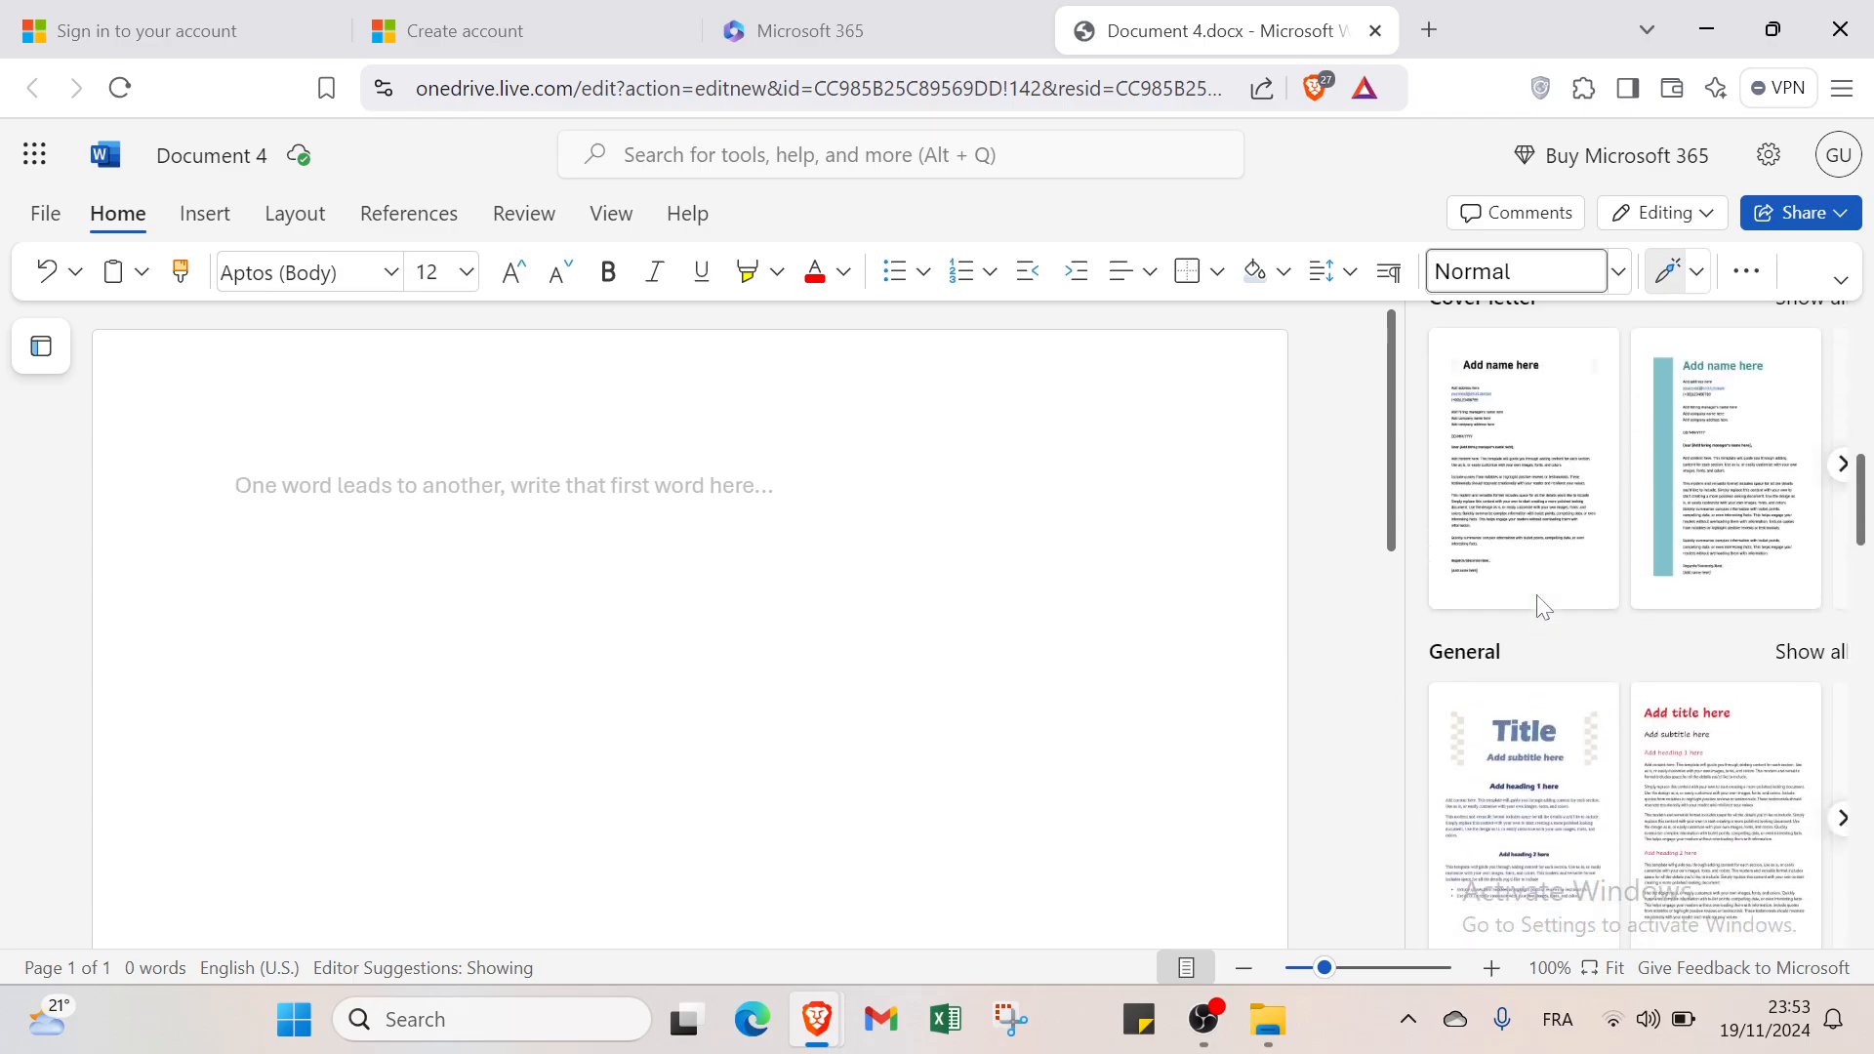
{"action": "scroll", "coordinate": [1541, 605], "scroll_direction": "up", "scroll_amount": 5}
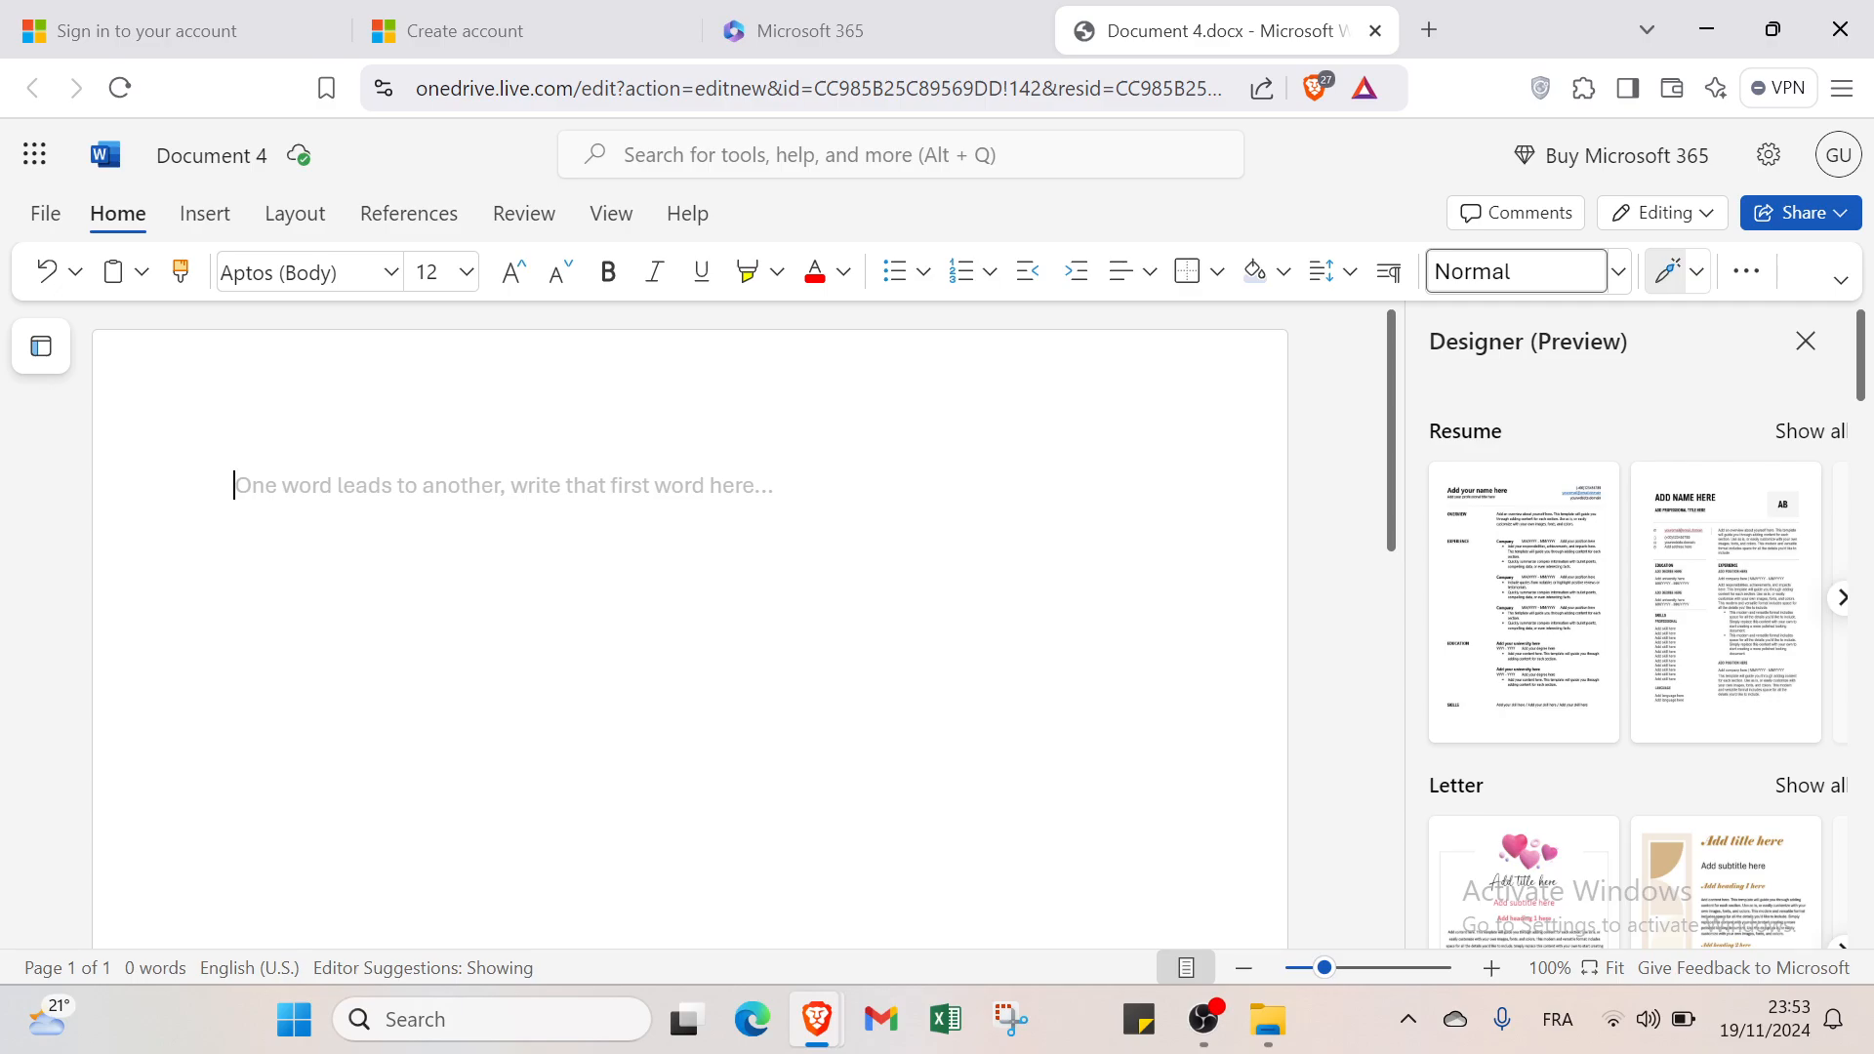
Step: Close the Word document and create a new PowerPoint presentation from the Microsoft 365 Create page
{"action": "left_click", "coordinate": [1375, 35]}
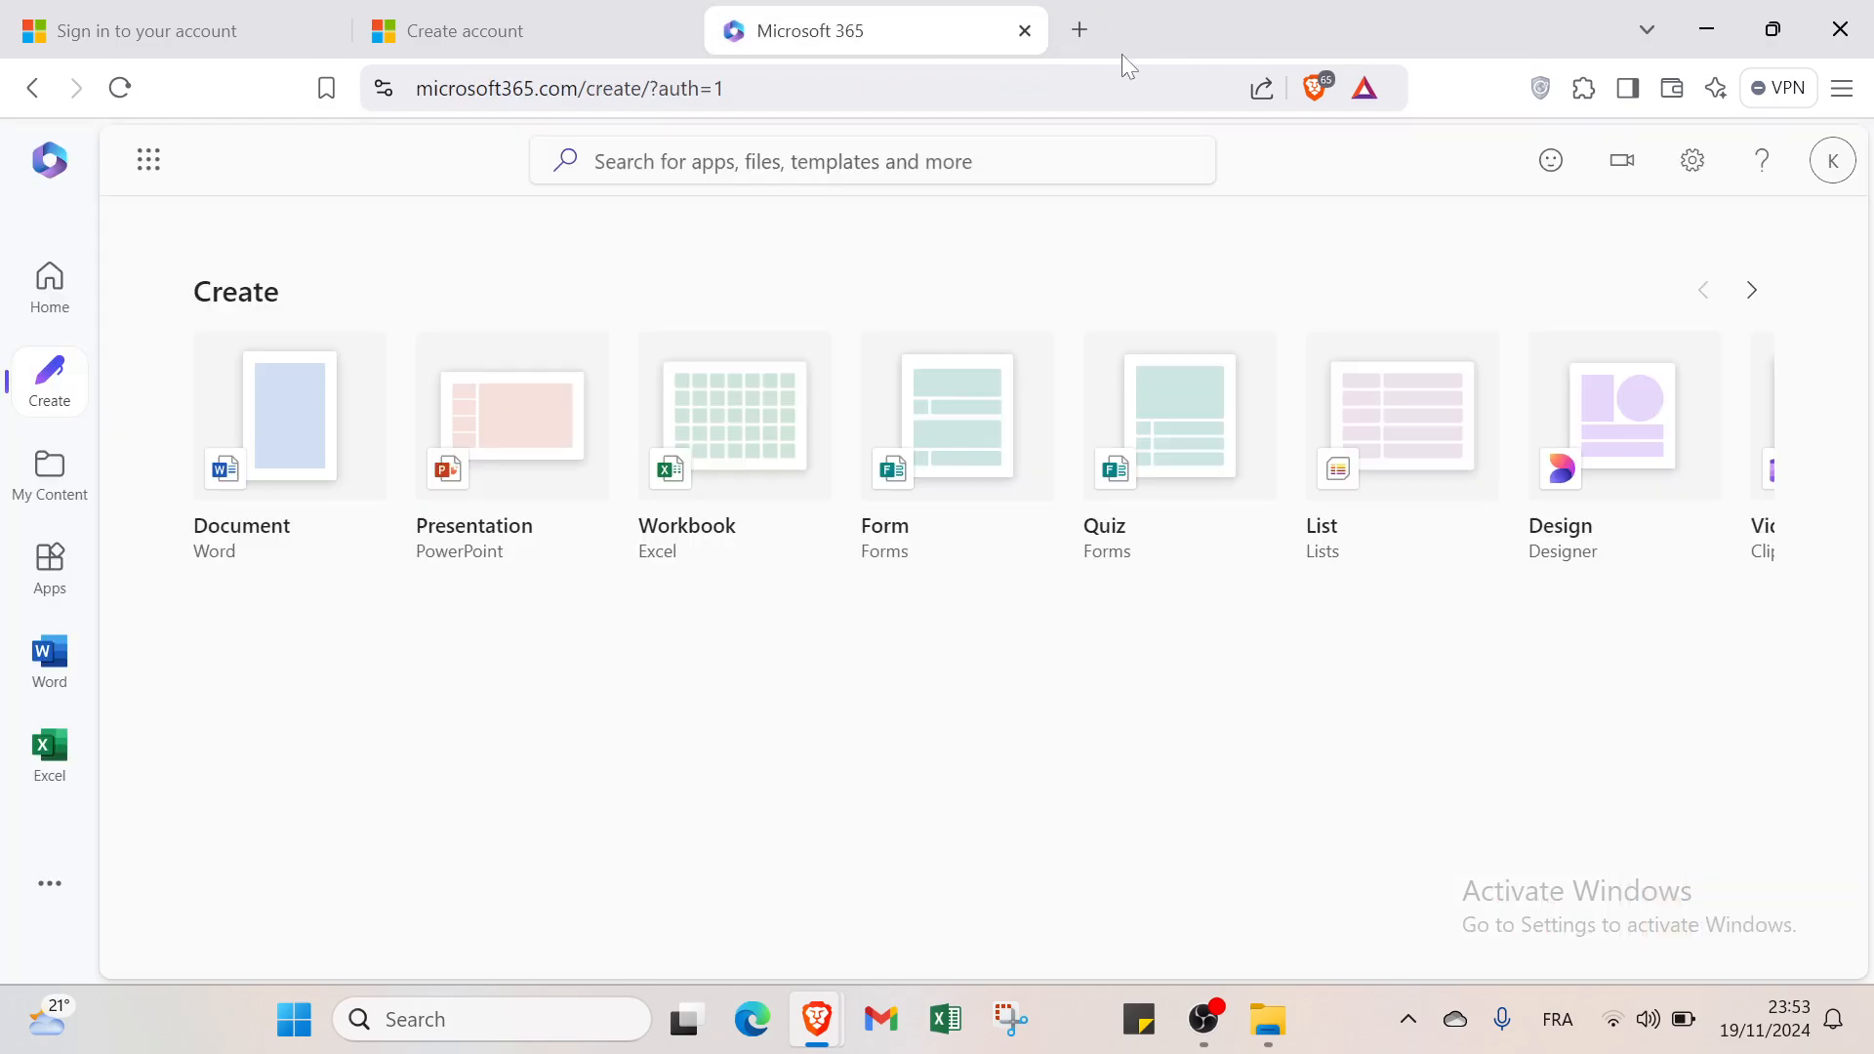
{"action": "left_click", "coordinate": [524, 488]}
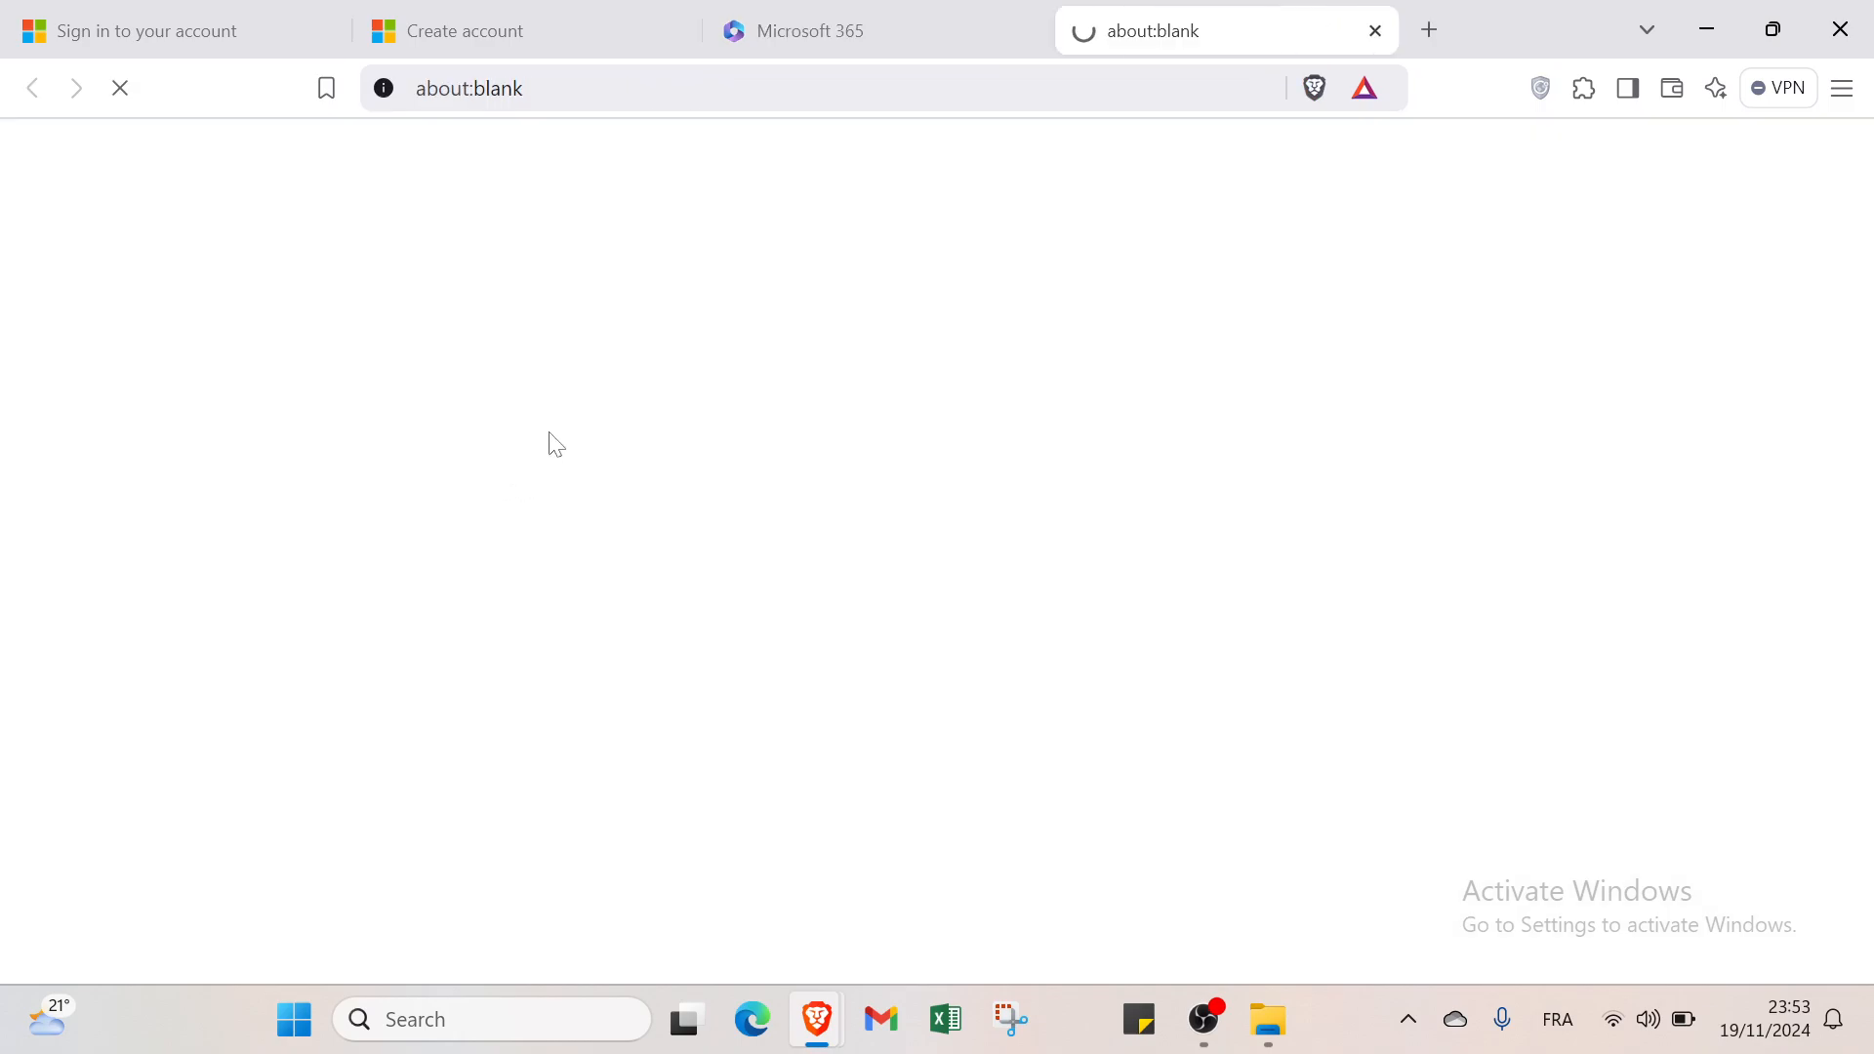